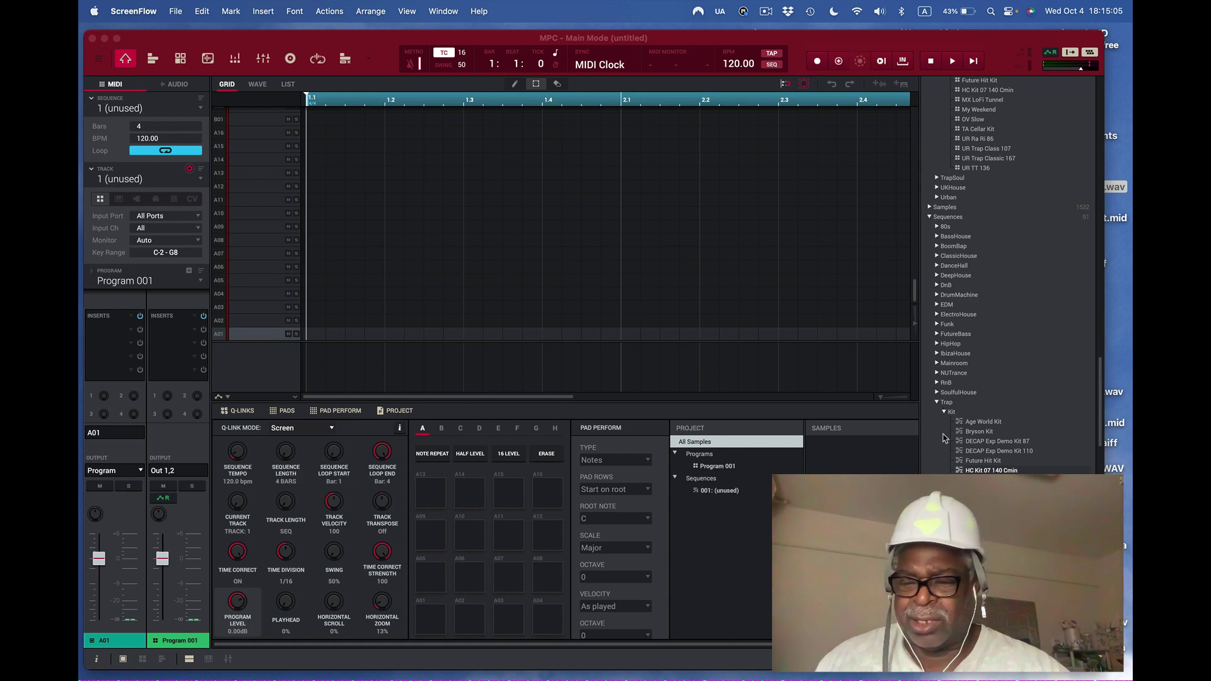
Switch to MPC to load the HC Kit 07 140 Cmin trap sequence.
key("super+Tab")
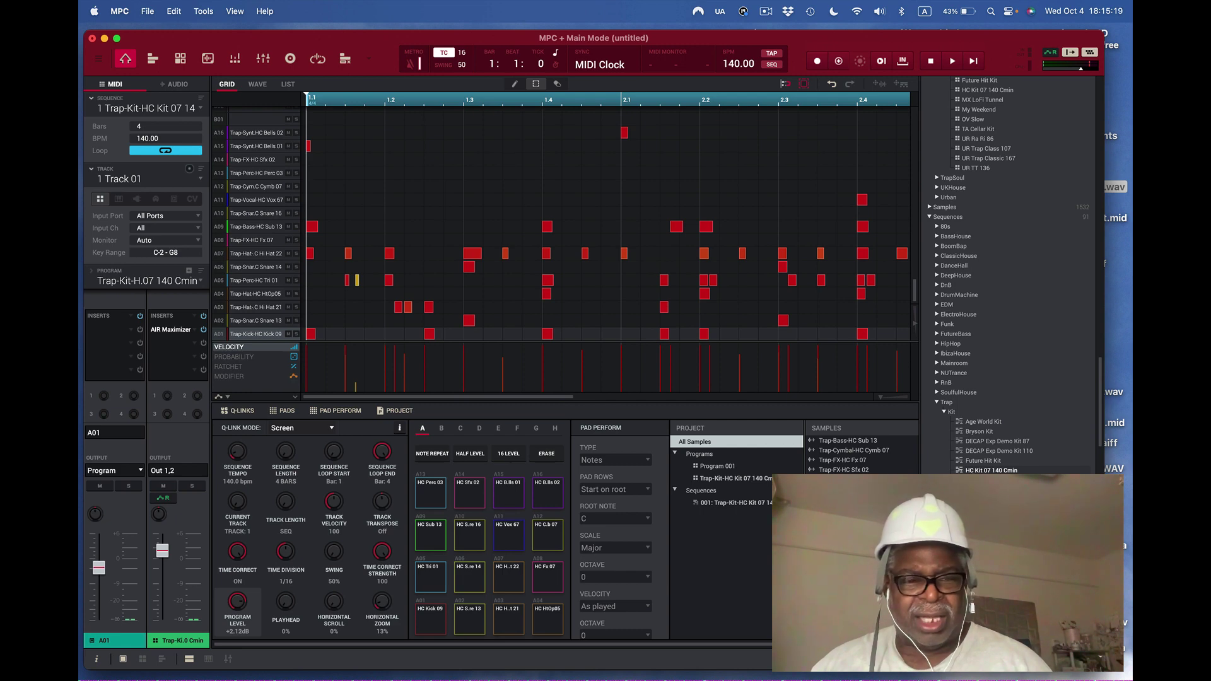
Audition the kick on A01 and snare on A02, then show the Kick 09 waveform.
left_click(430, 627)
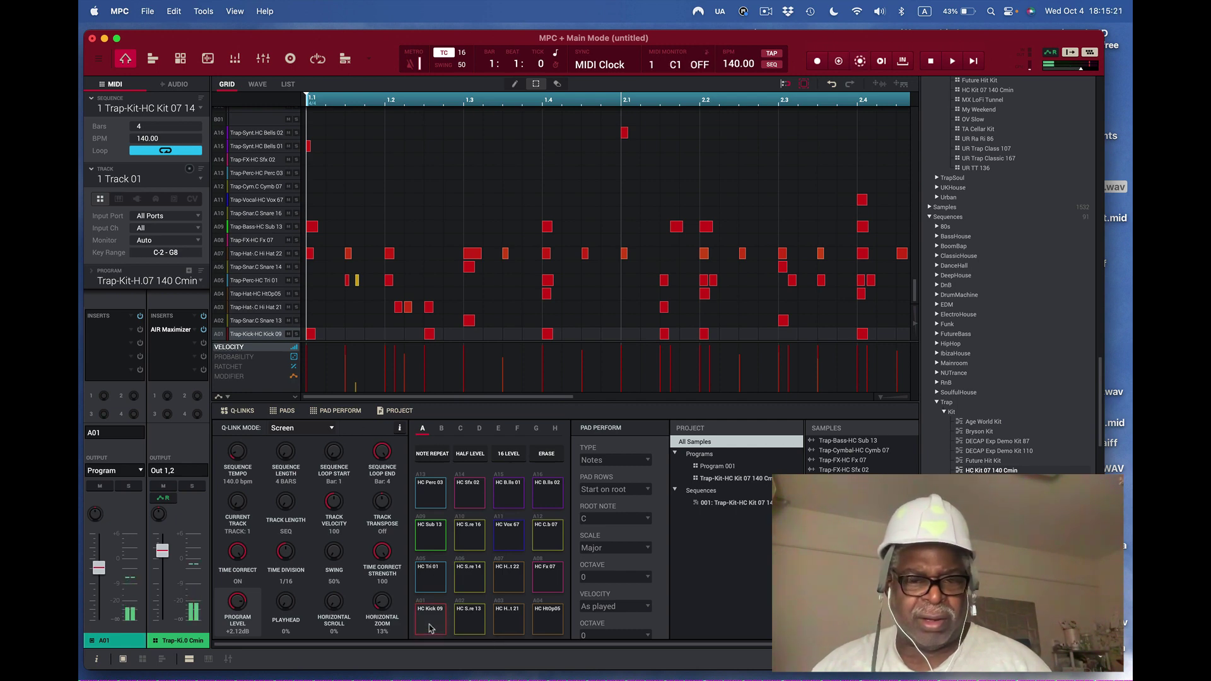
left_click(430, 627)
left_click(430, 628)
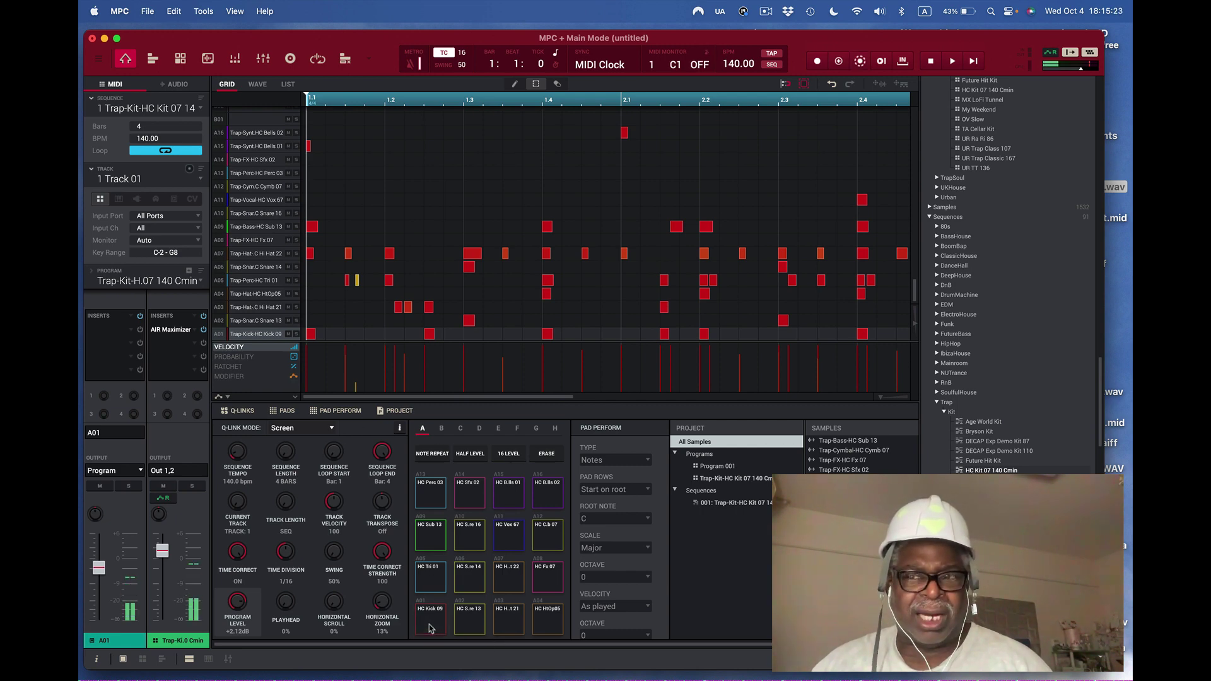
left_click(430, 627)
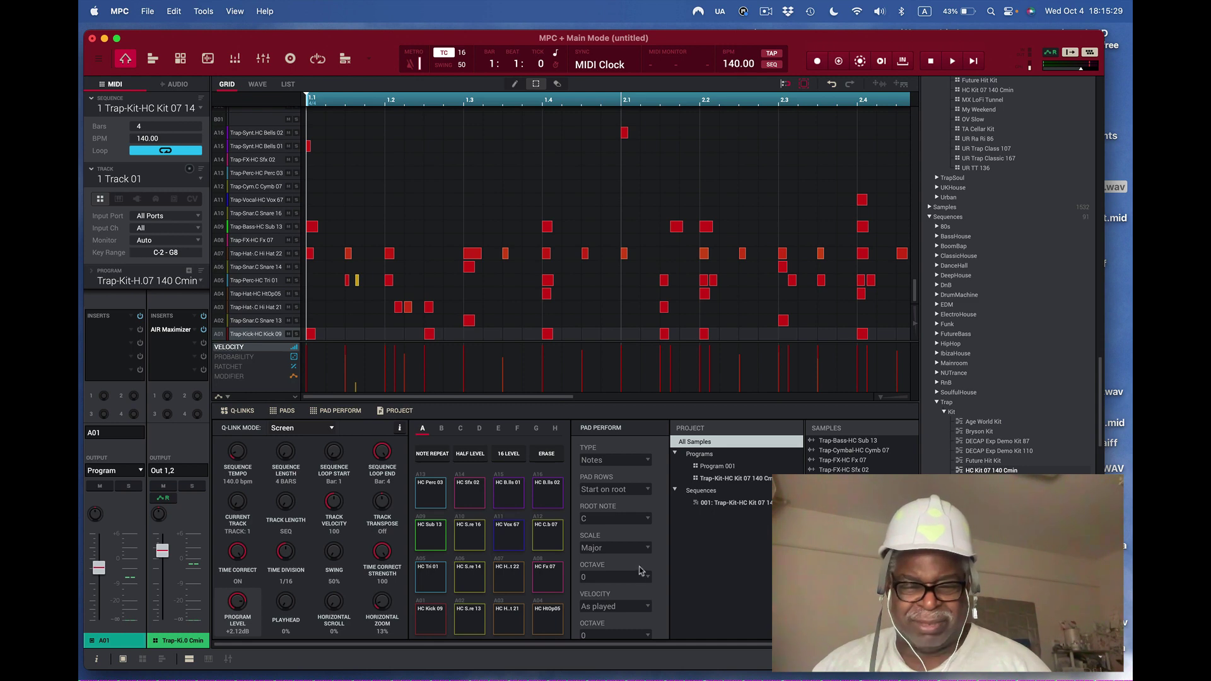
left_click(471, 626)
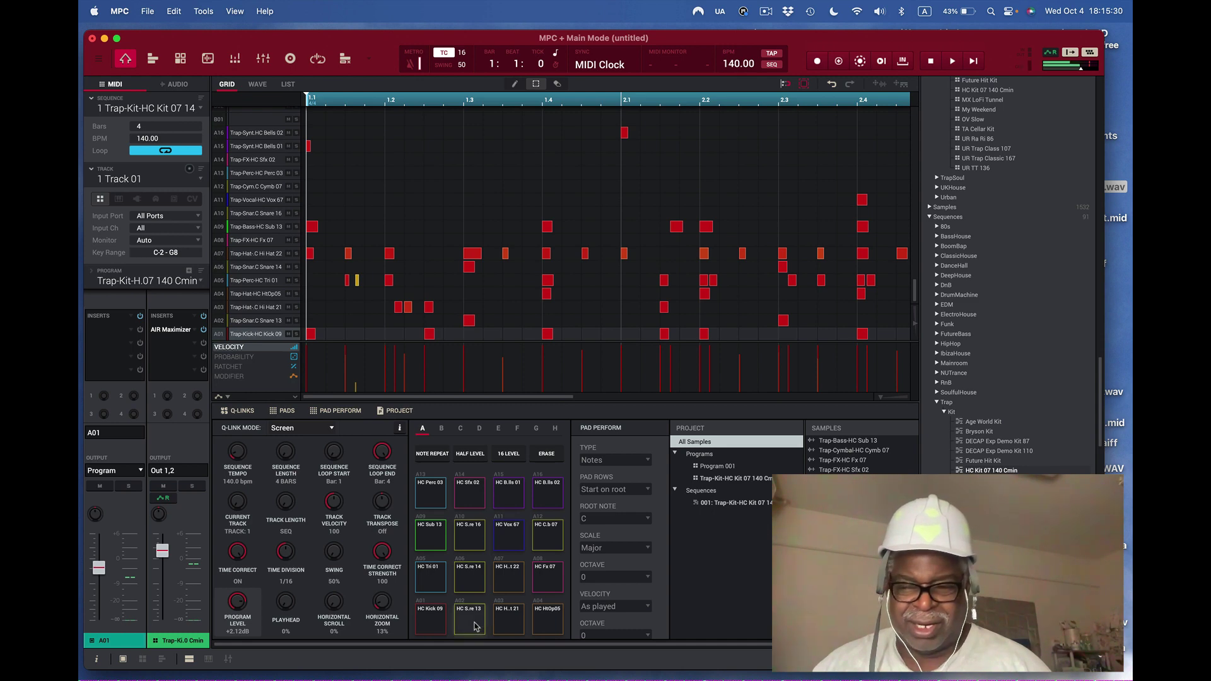
left_click(426, 622)
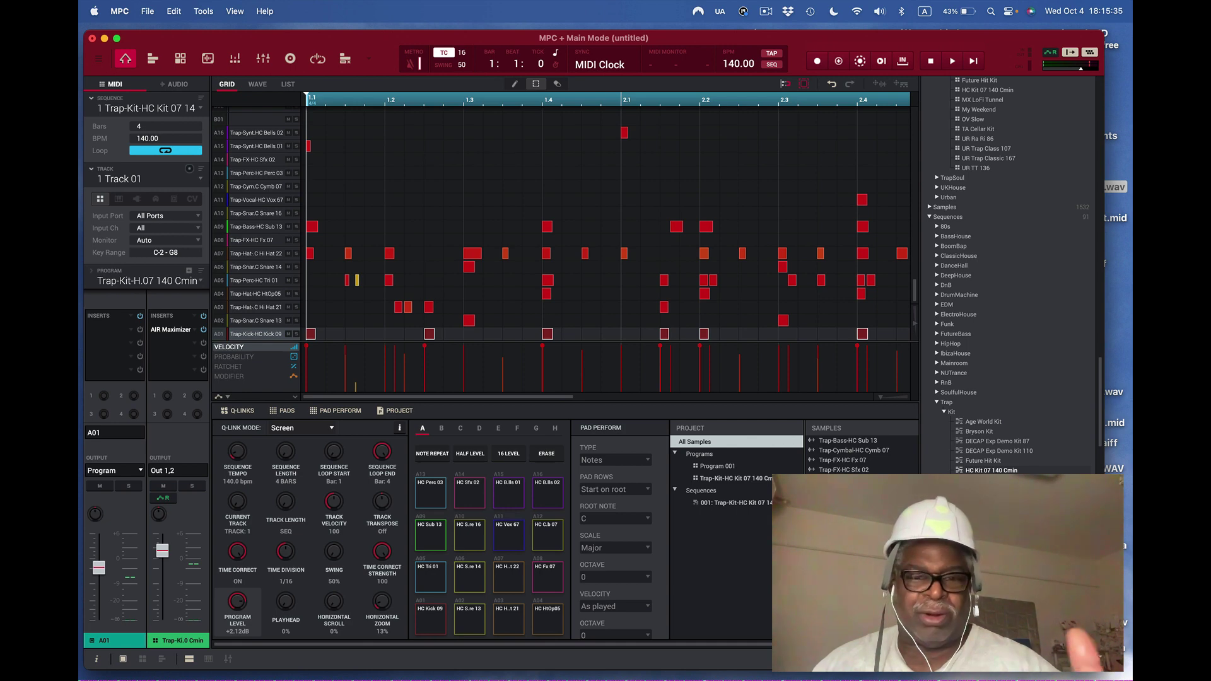
left_click(257, 84)
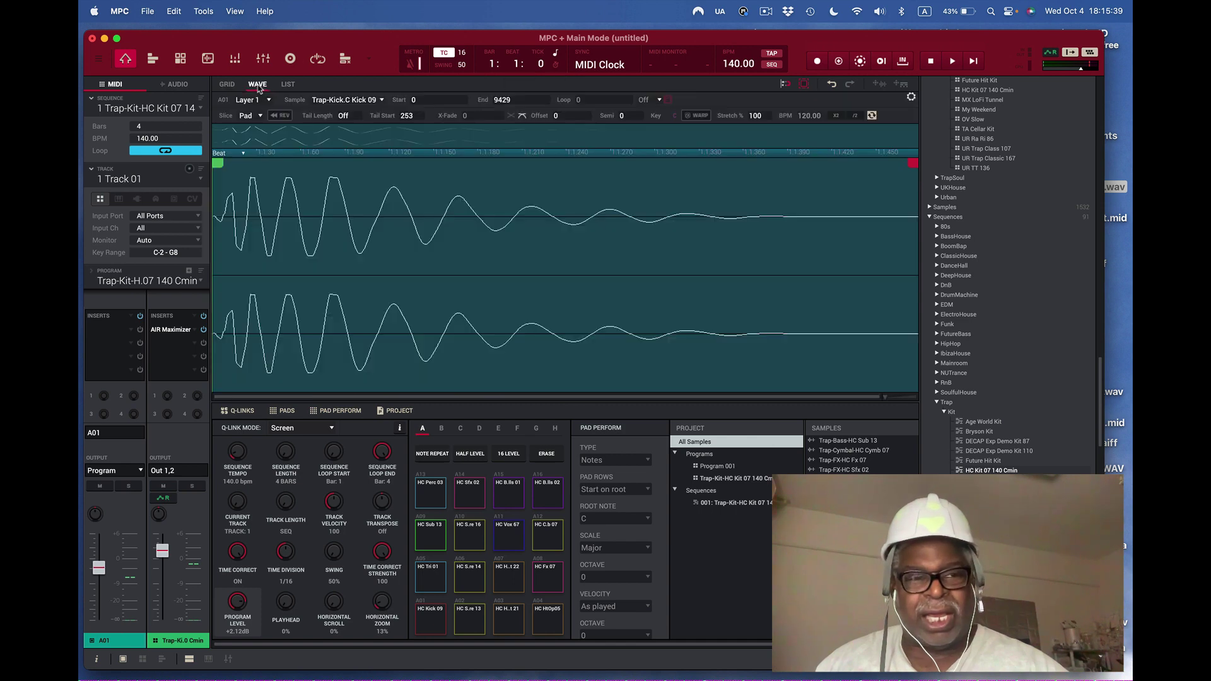
Play the kick on A01, then load Snare 13 from pad A02 into the wave view.
left_click(432, 624)
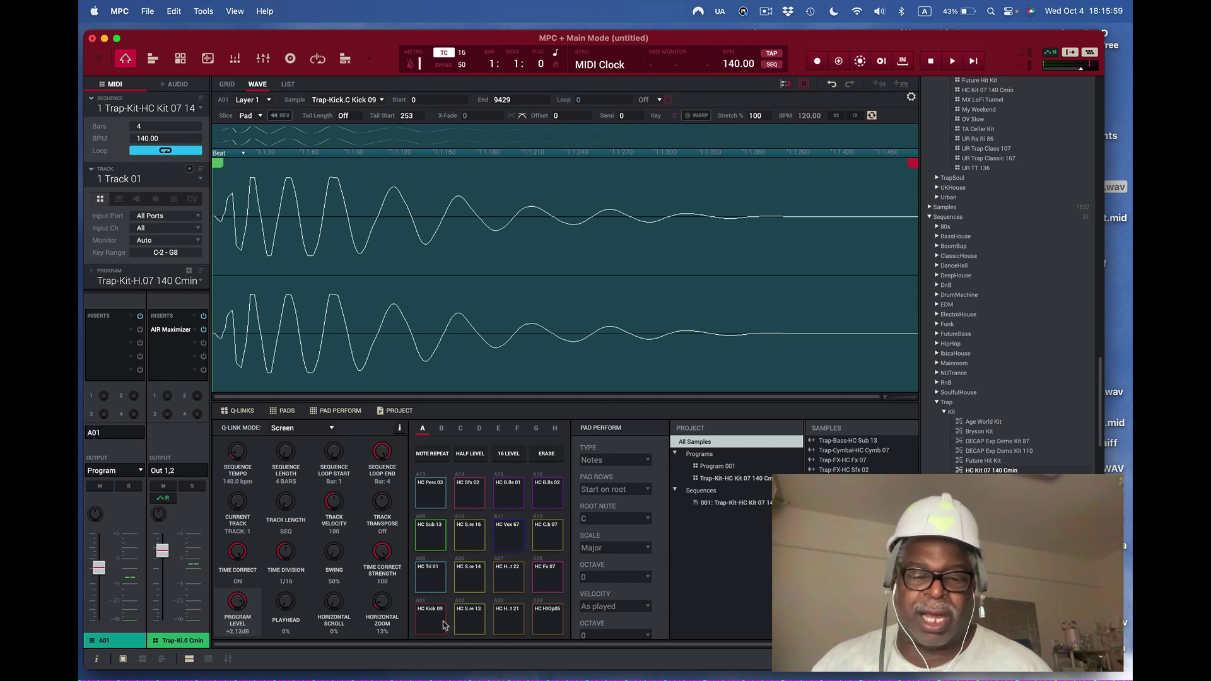
left_click(463, 623)
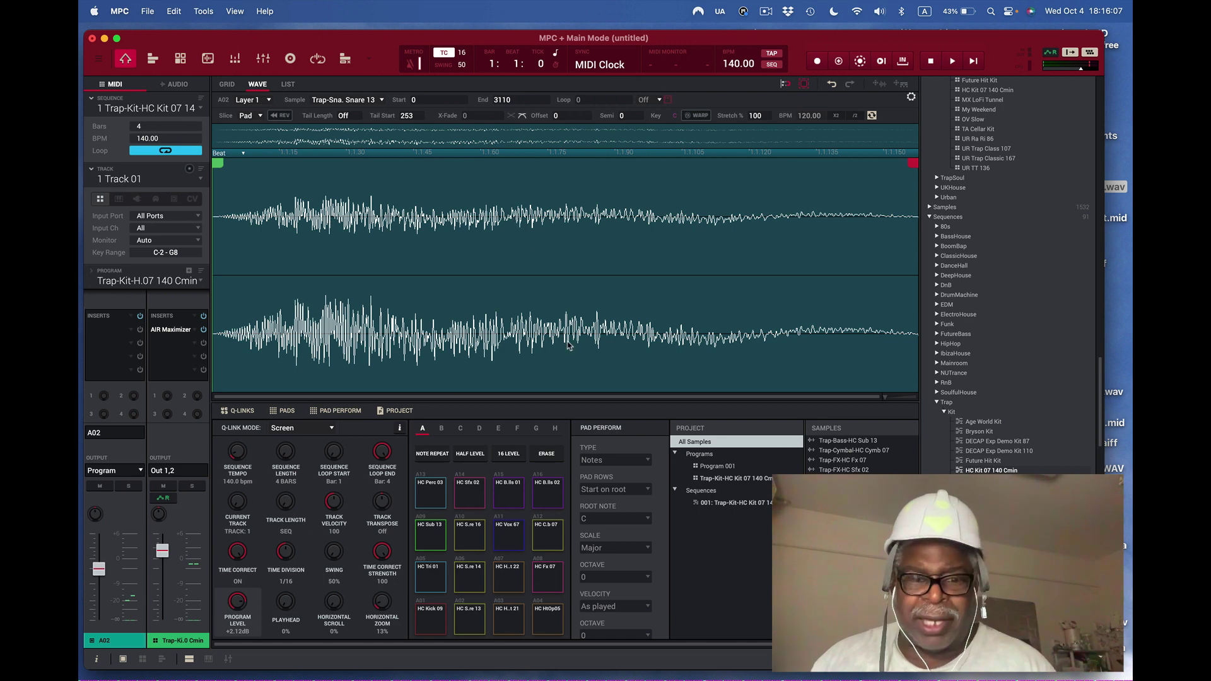
Audition the Hi Hat 21 sample on A03 and the HtOp05 open hat on A04.
left_click(510, 615)
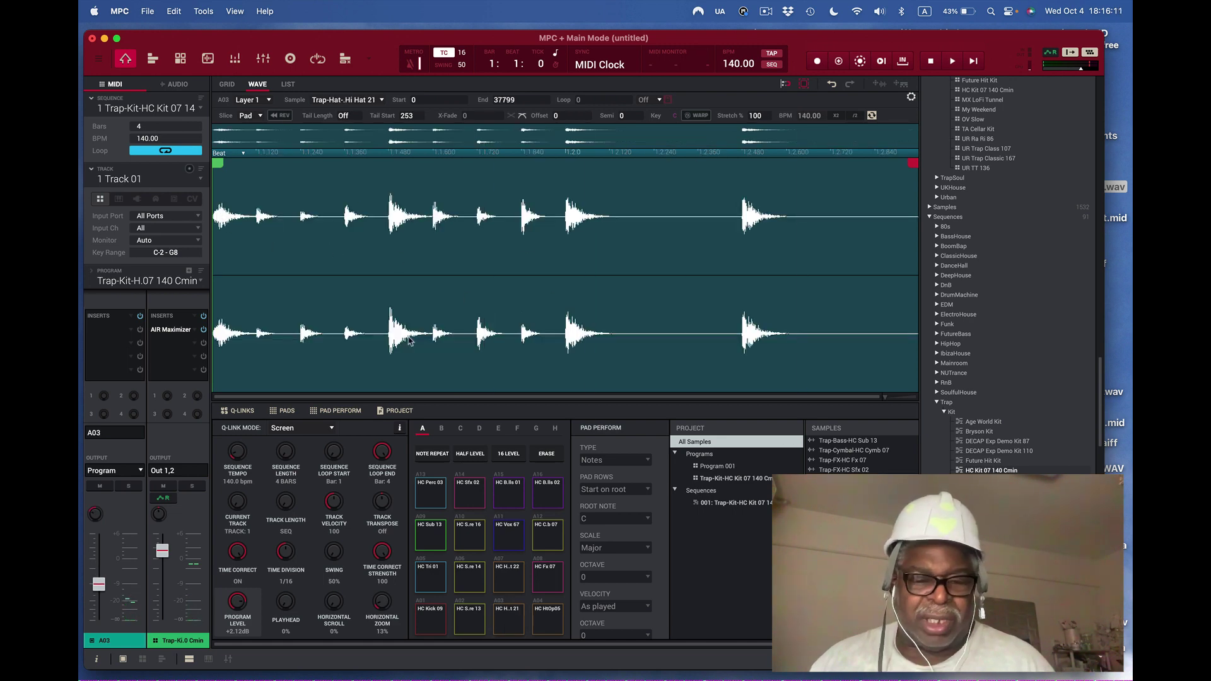
left_click(511, 615)
left_click(511, 615)
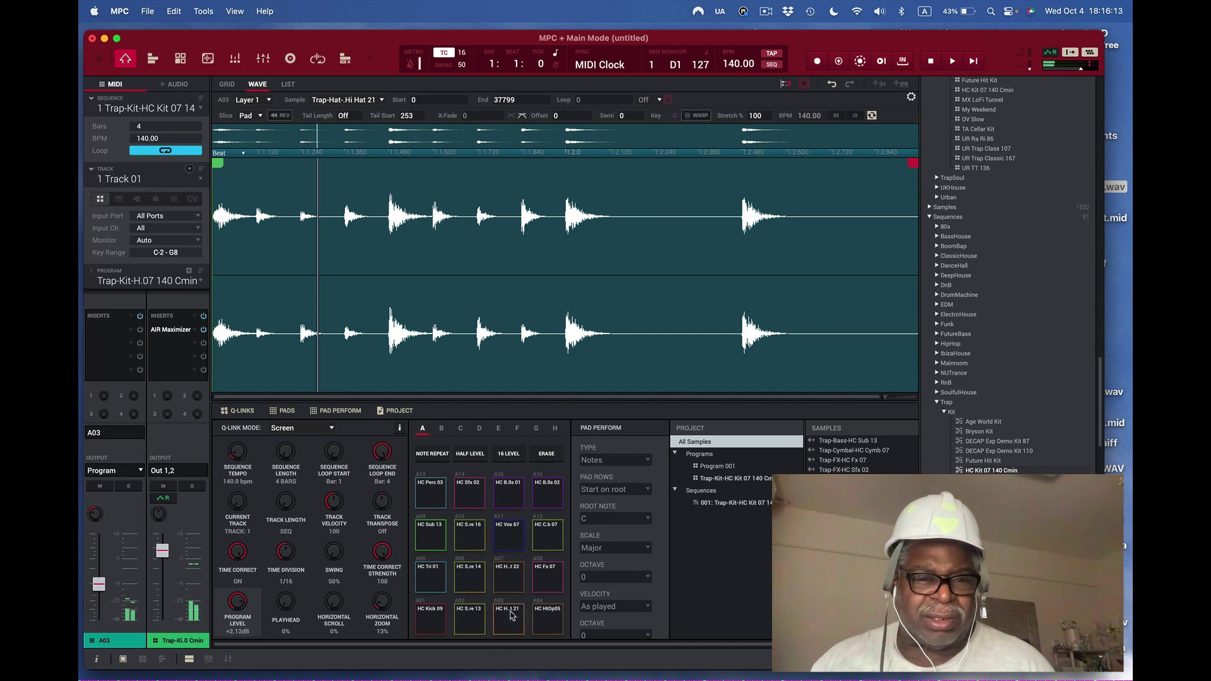
left_click(510, 615)
left_click(511, 615)
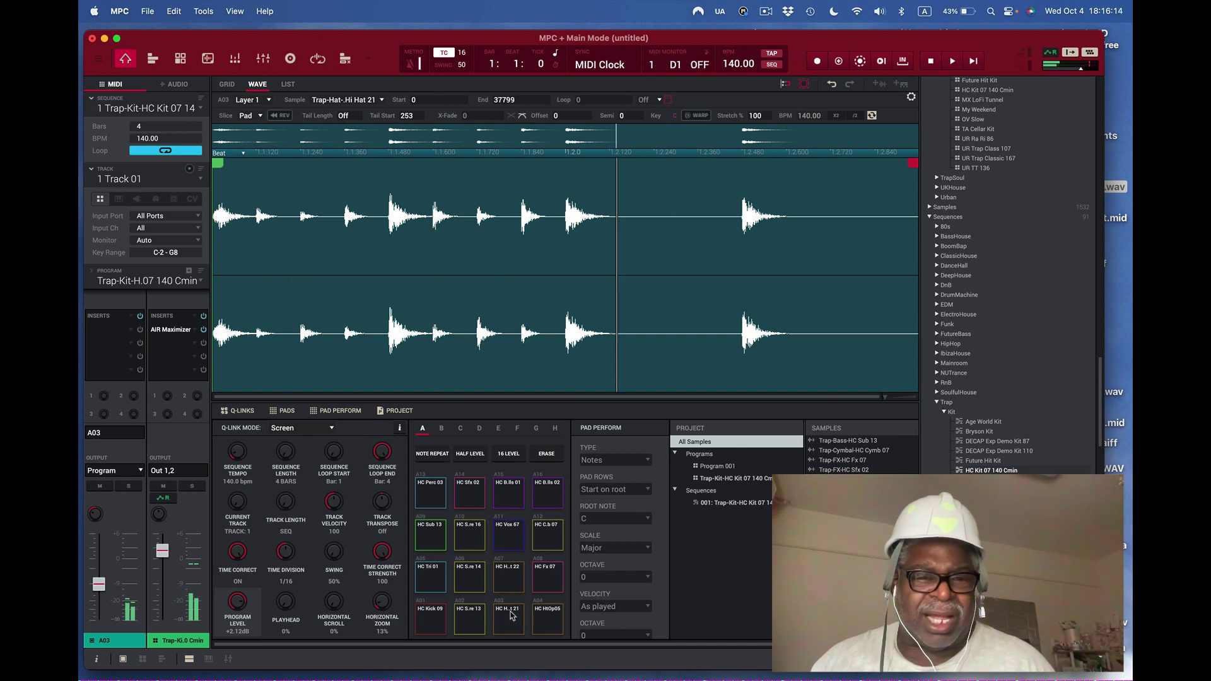
left_click(554, 621)
left_click(554, 621)
left_click(555, 623)
left_click(555, 624)
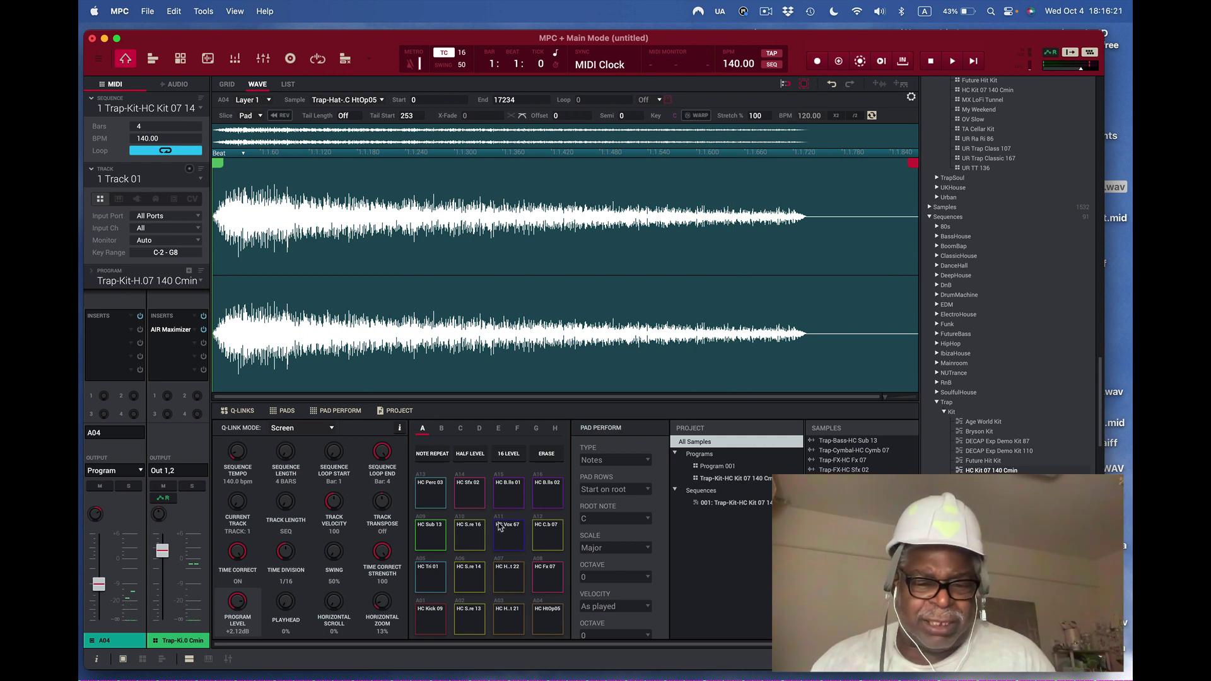
Audition Tri 01, Hi Hat 22 and Fx 07, then return to the Kick 09 waveform.
left_click(433, 579)
left_click(433, 579)
left_click(433, 579)
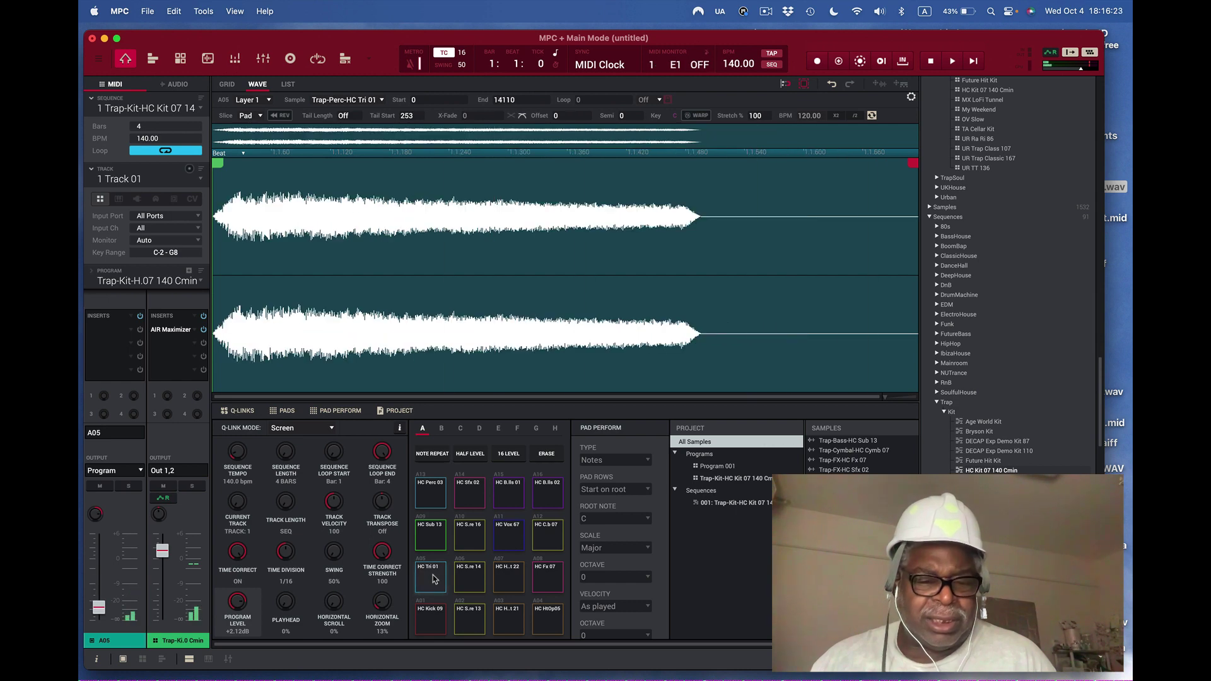
left_click(506, 579)
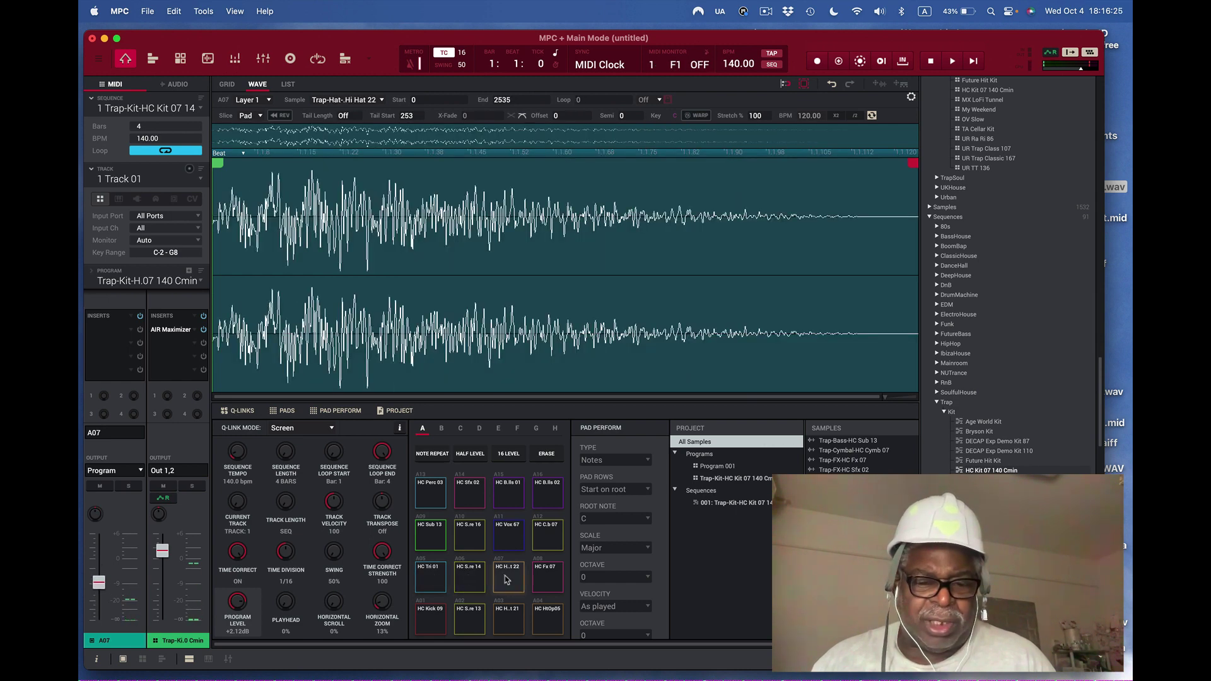
left_click(555, 581)
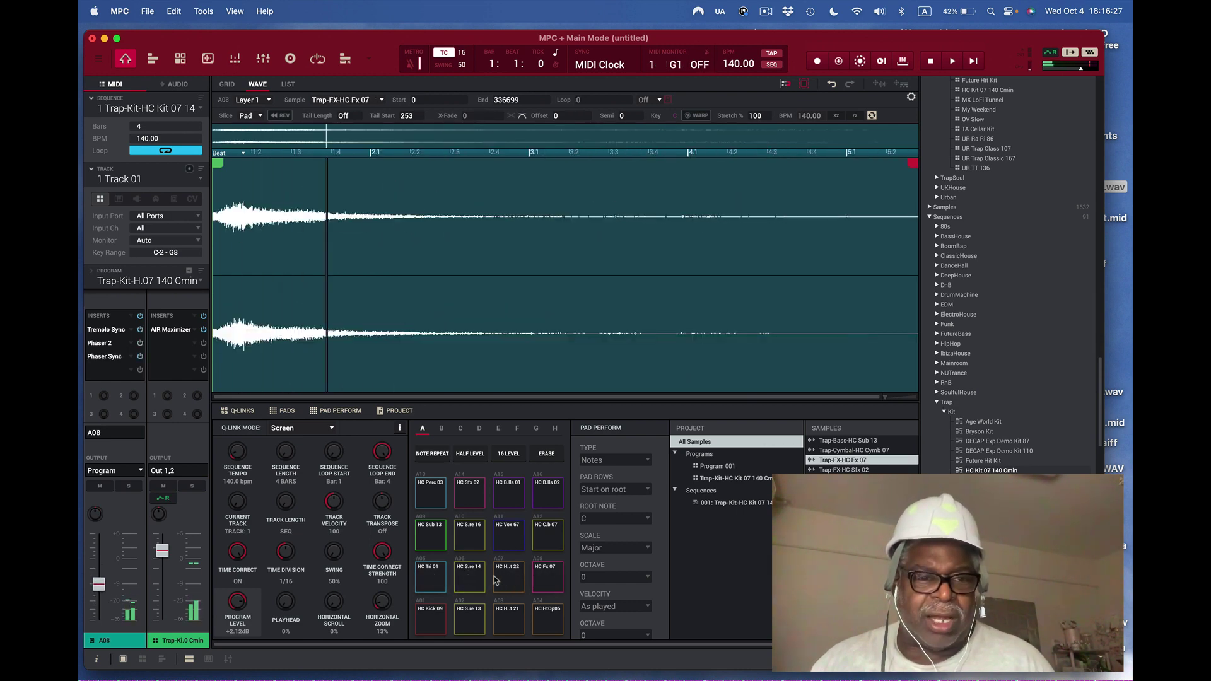
left_click(511, 581)
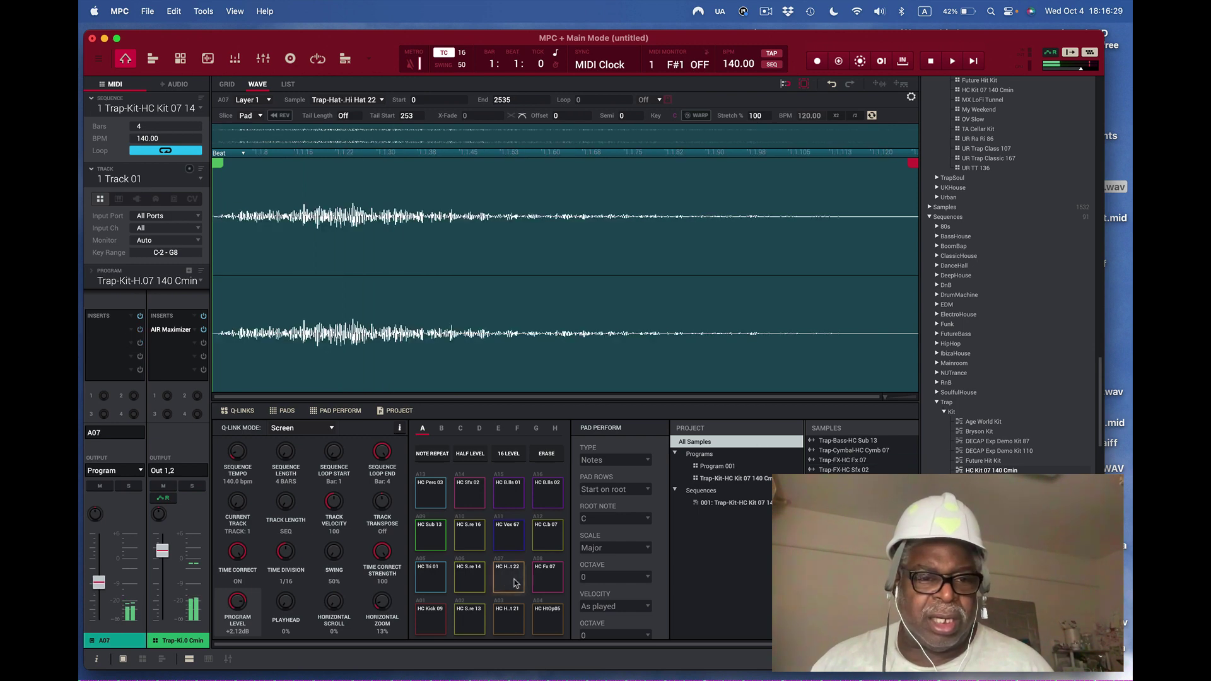
left_click(516, 583)
left_click(515, 582)
left_click(515, 582)
left_click(515, 582)
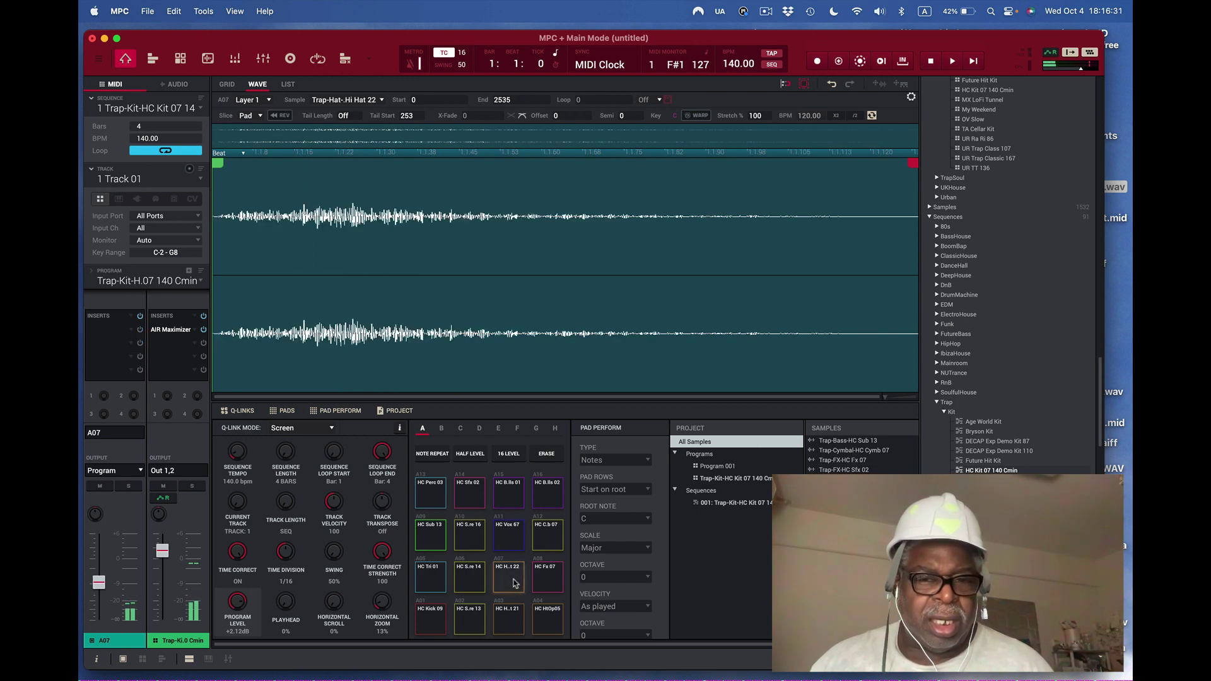
left_click(515, 583)
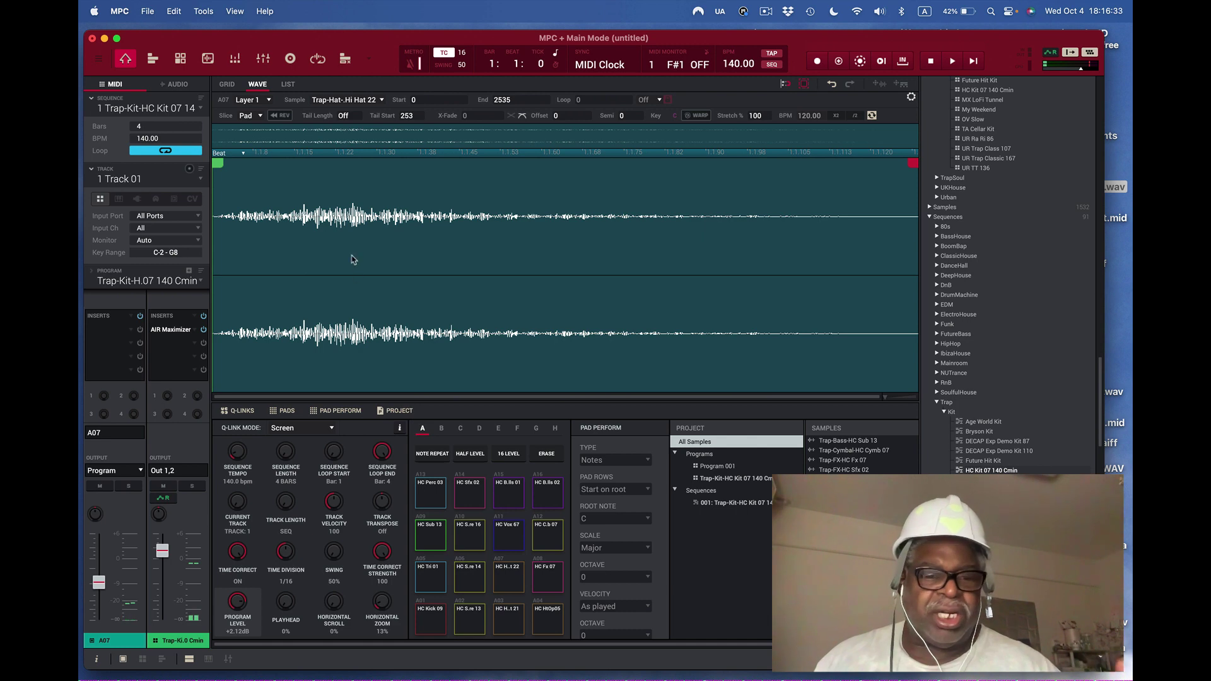
left_click(438, 624)
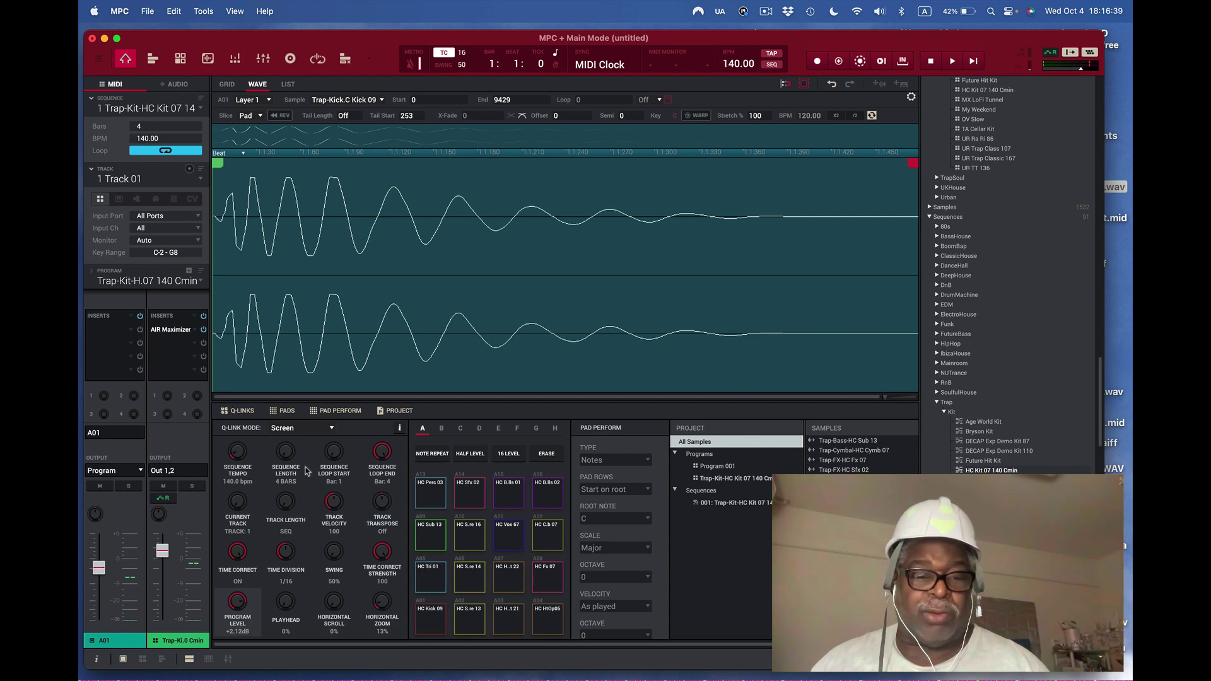
left_click(423, 625)
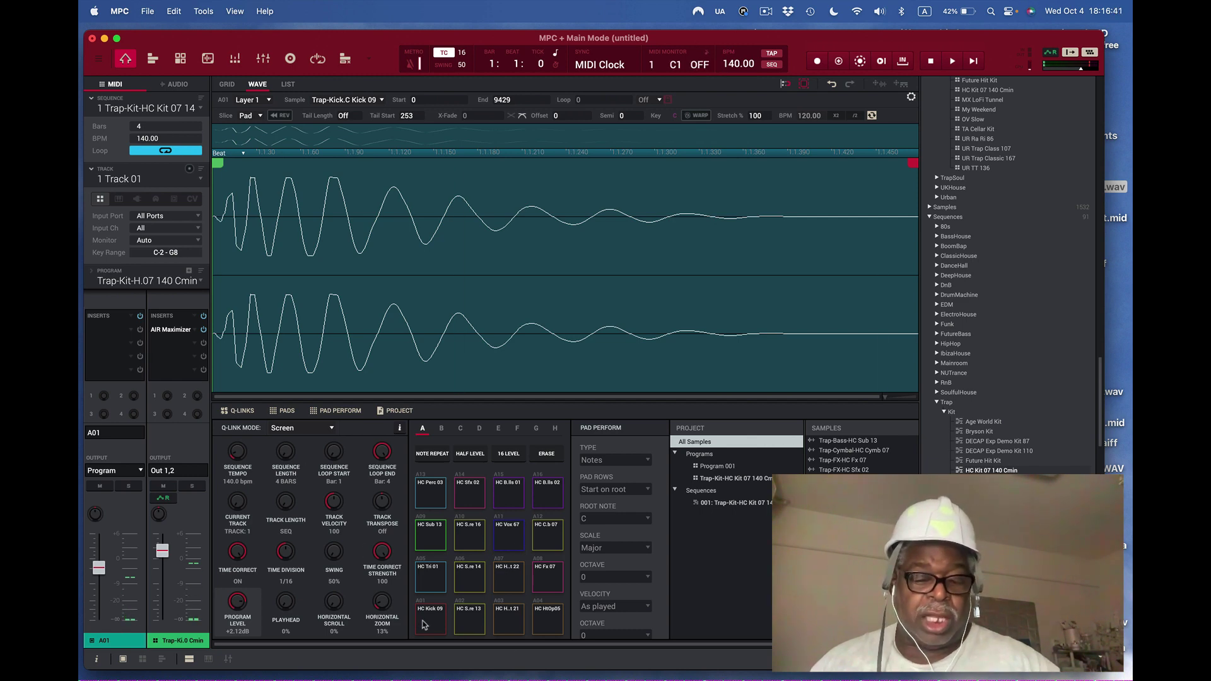
key("ctrl+e")
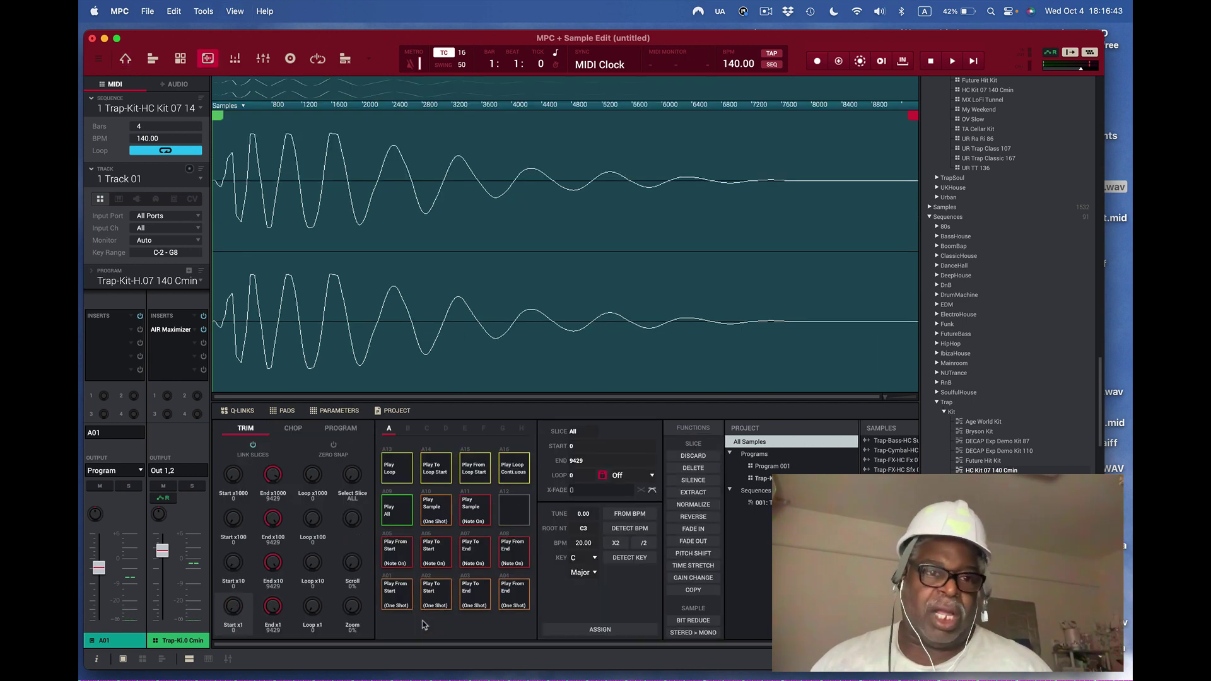
left_click(402, 602)
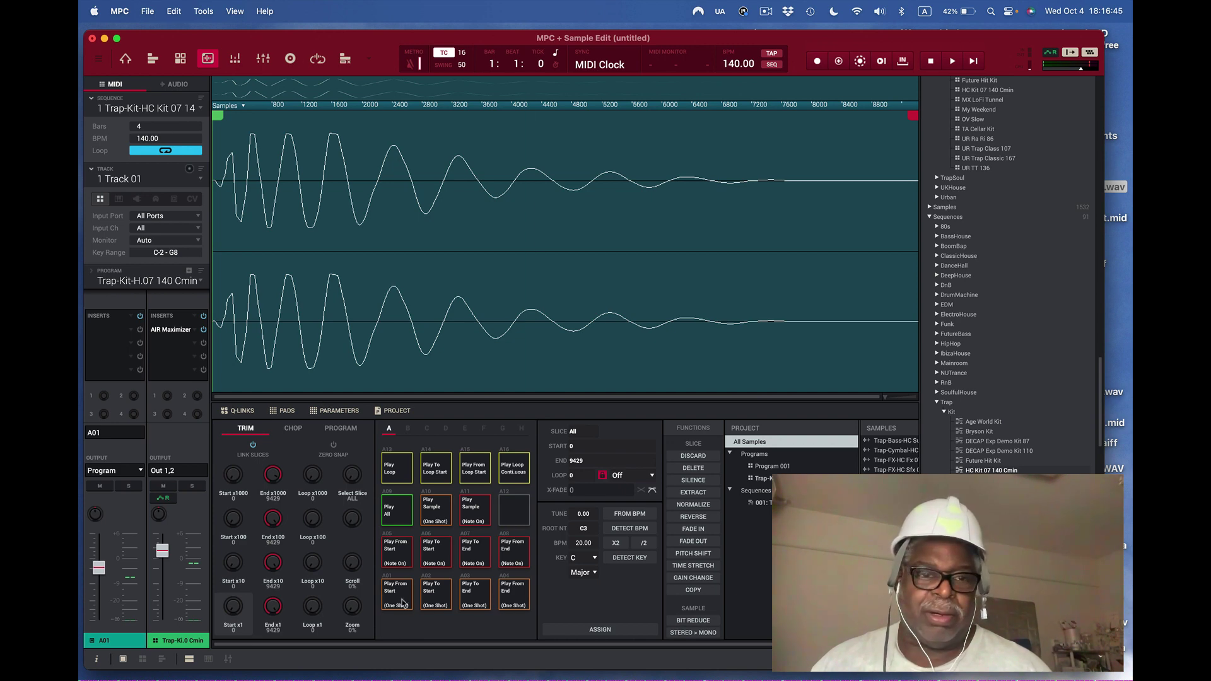
left_click(402, 602)
left_click(402, 602)
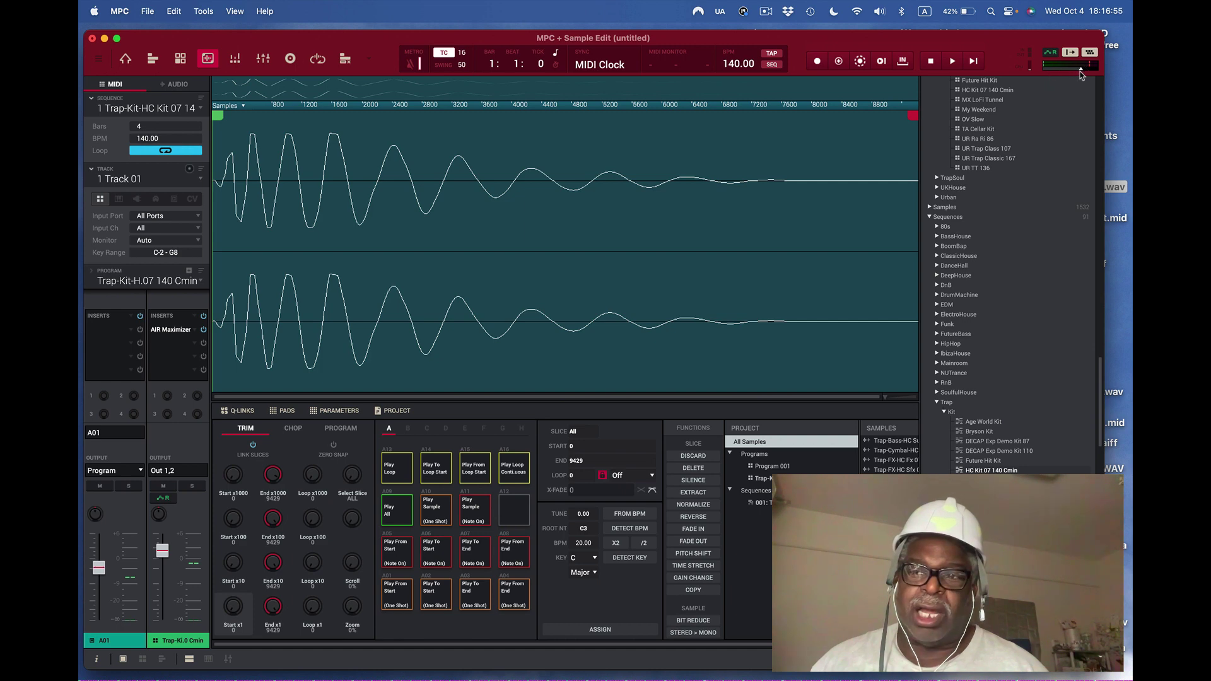
left_click(404, 595)
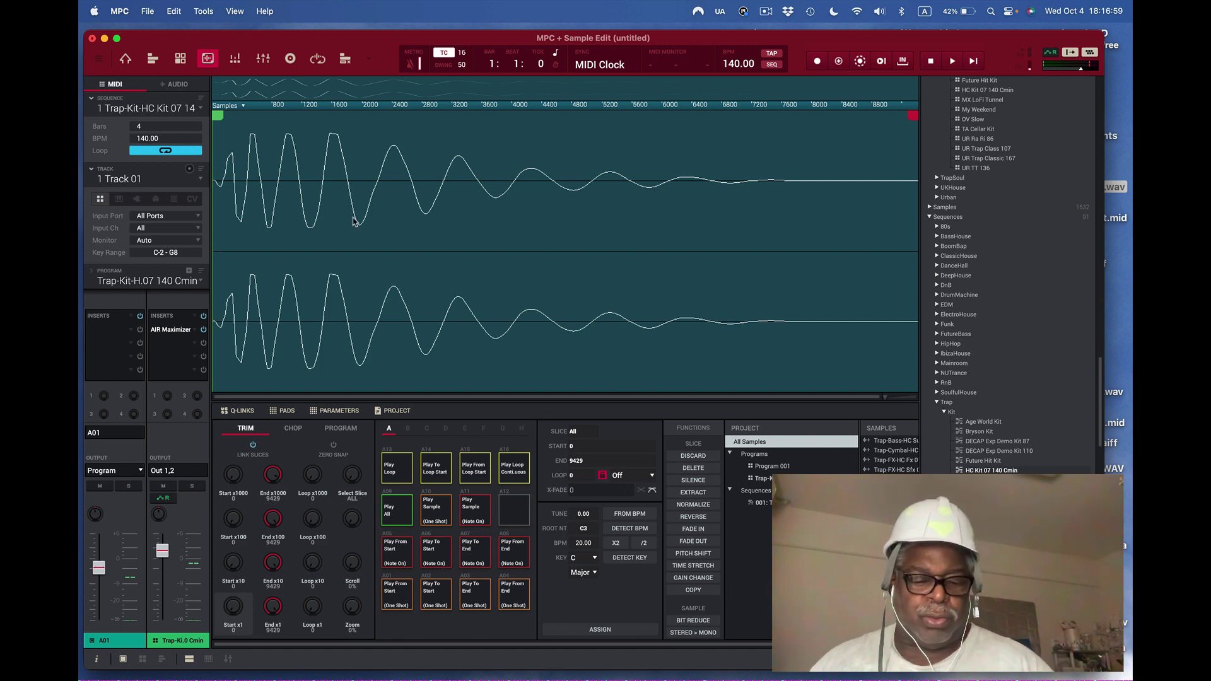
left_click(117, 56)
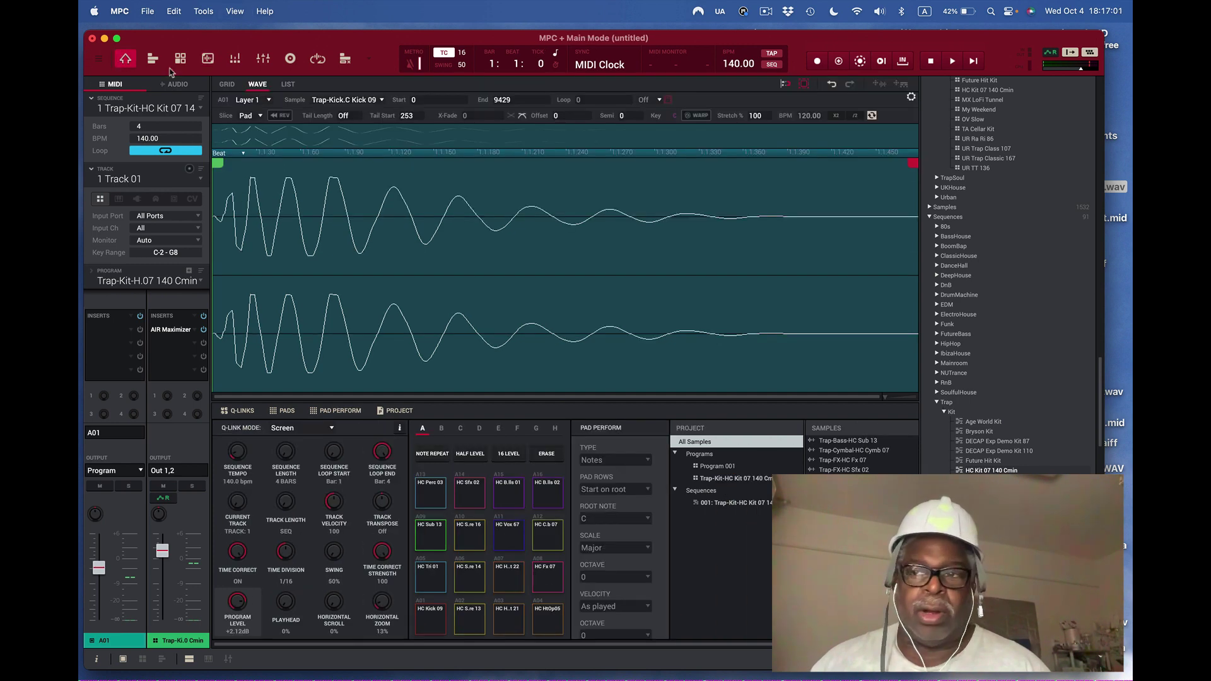
Play the Kick 09 sample, then apply NORMALIZE to it in Sample Edit.
left_click(430, 627)
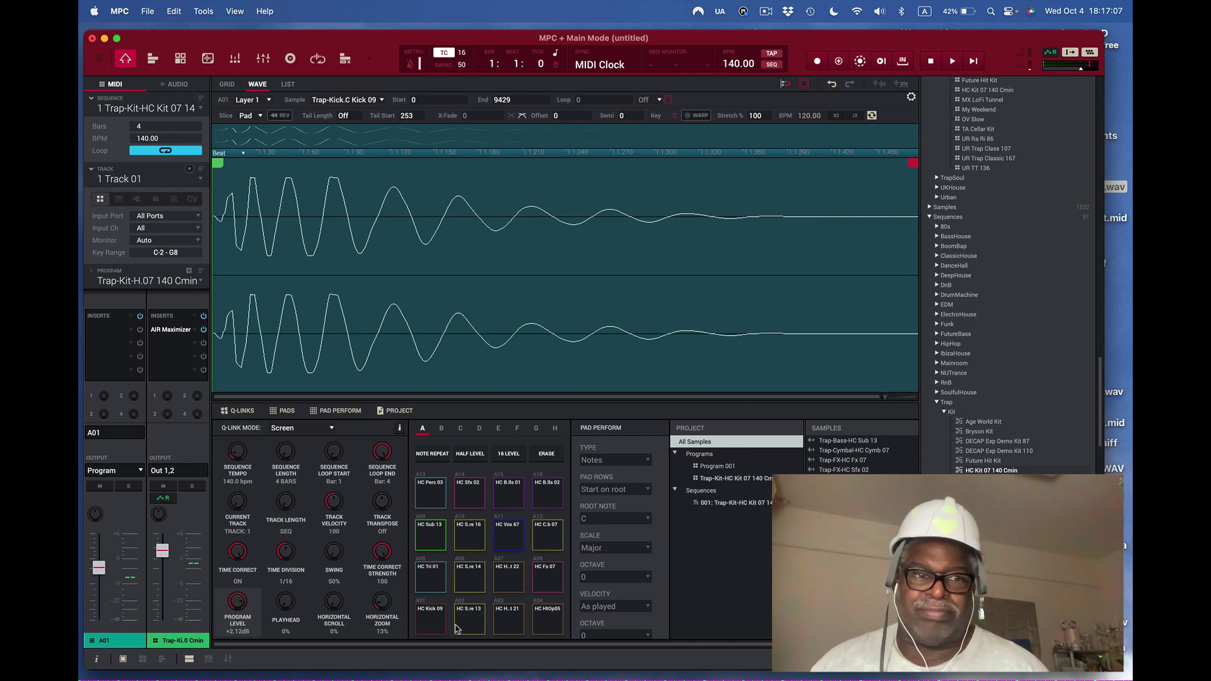
left_click(209, 59)
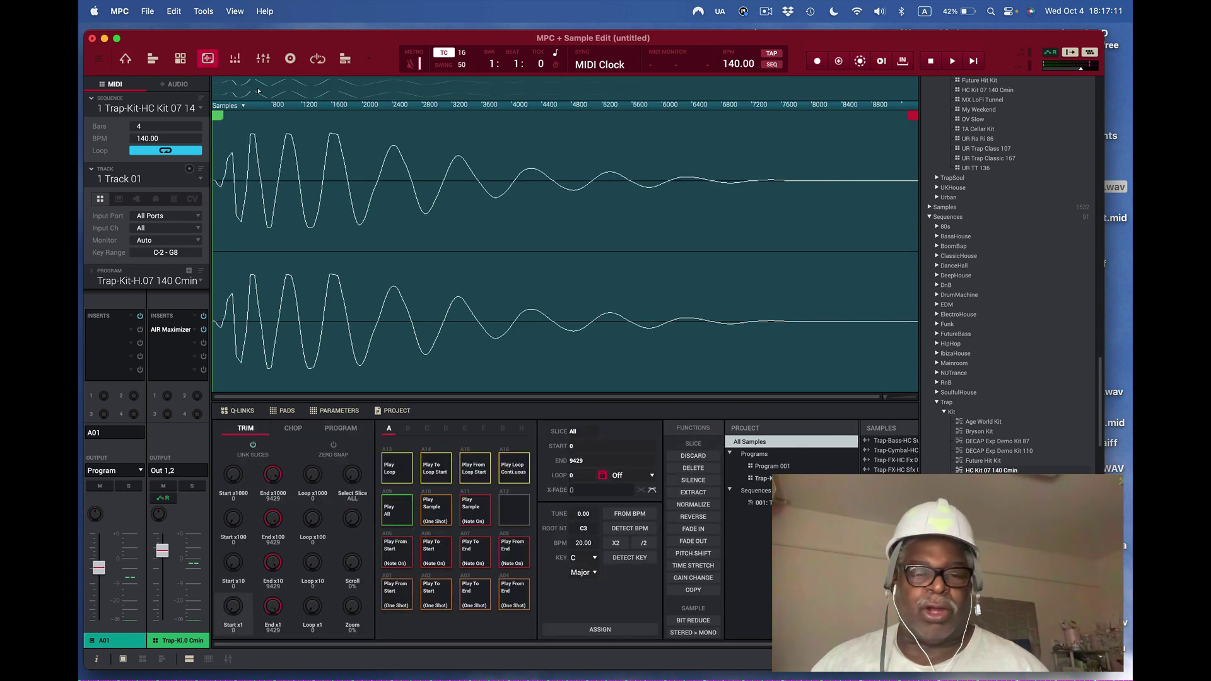
left_click(702, 508)
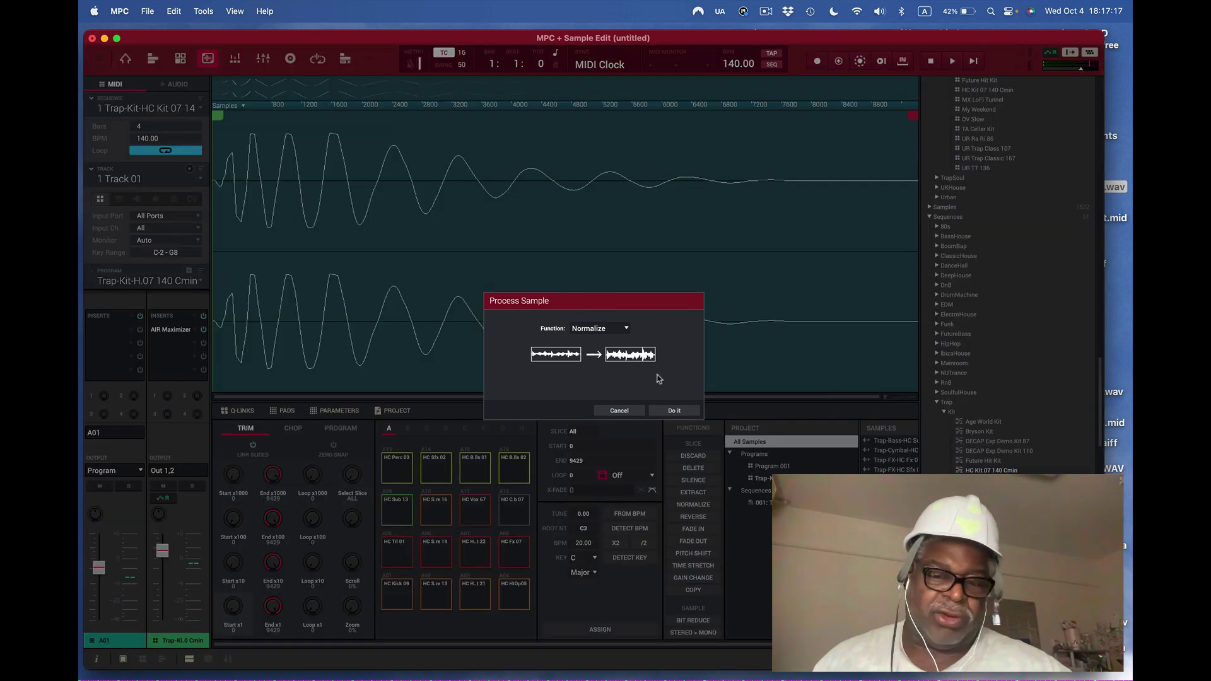
left_click(674, 410)
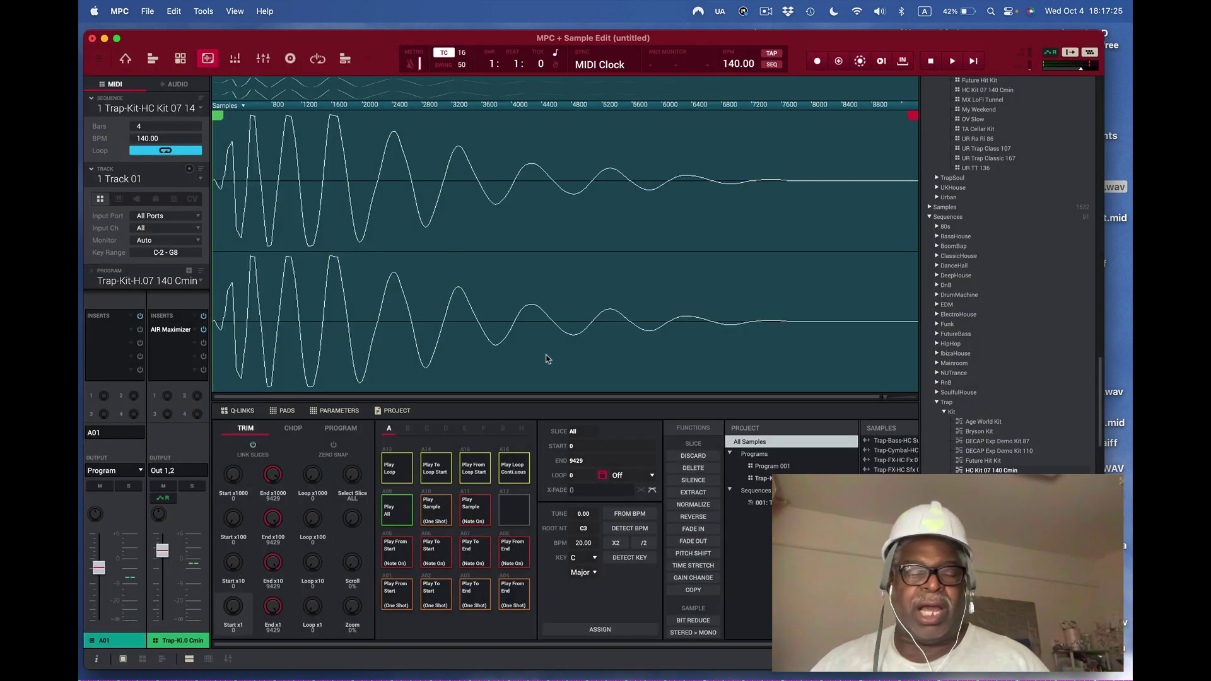
In Main Mode, audition the normalized kick on A01, then select snare pad A02.
key("super+1")
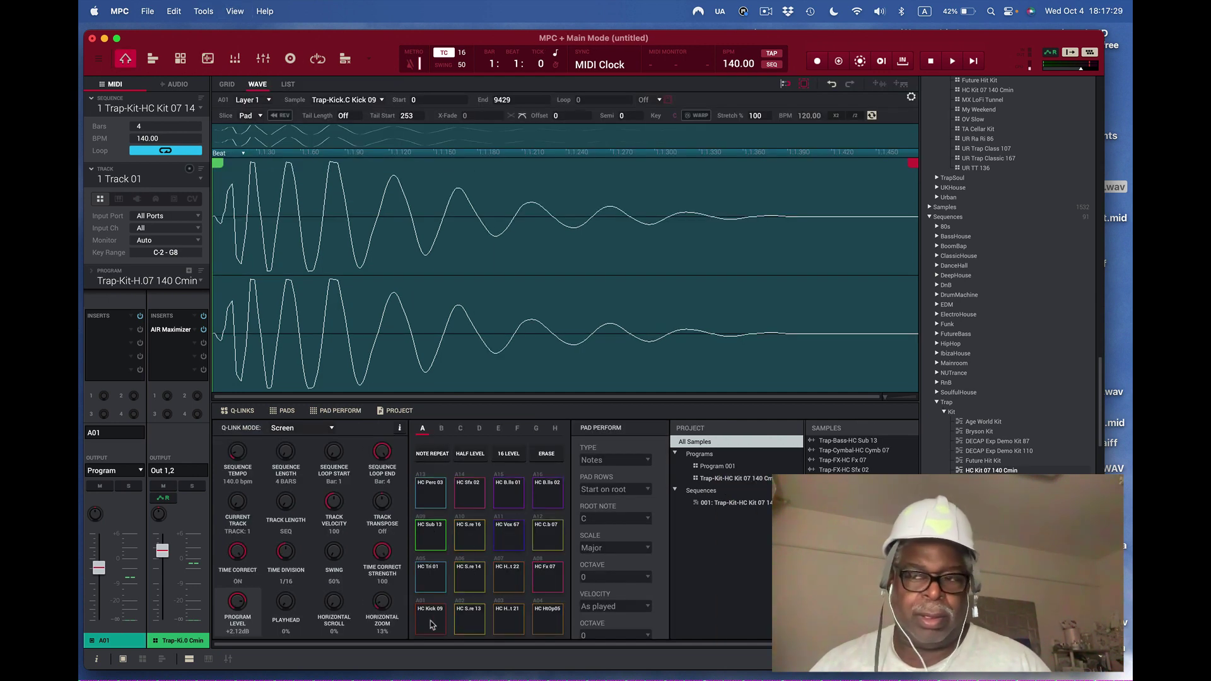
left_click(433, 624)
left_click(432, 624)
left_click(433, 624)
left_click(432, 624)
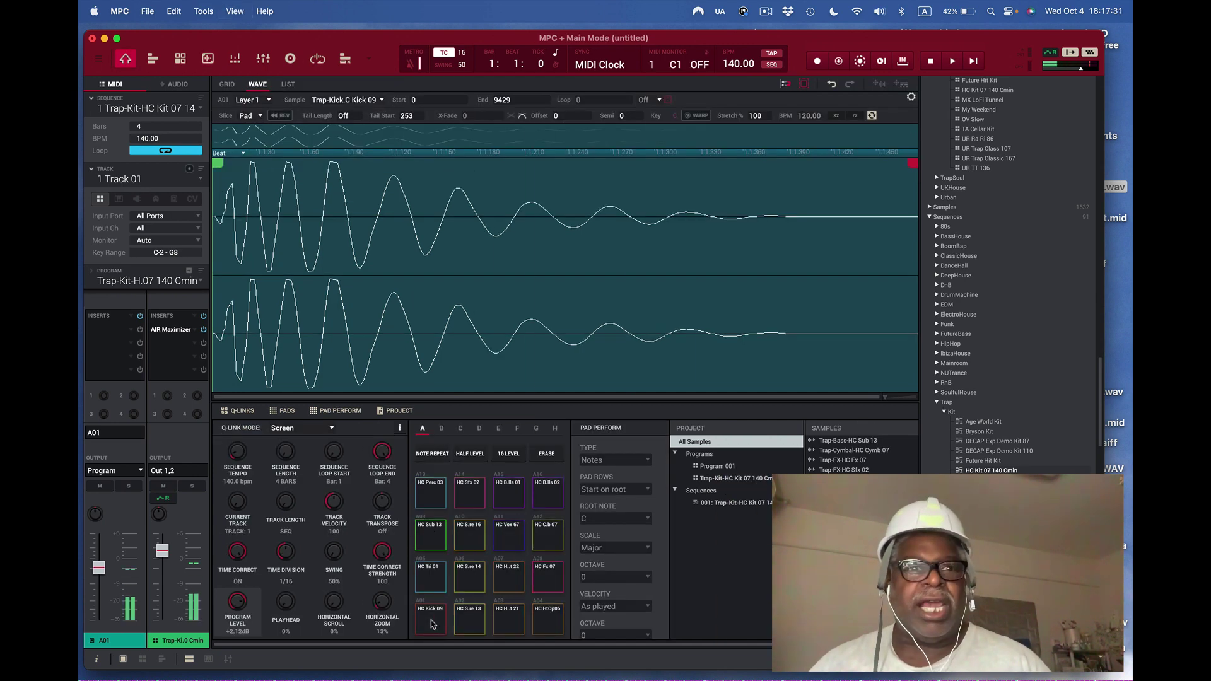
left_click(433, 623)
left_click(432, 620)
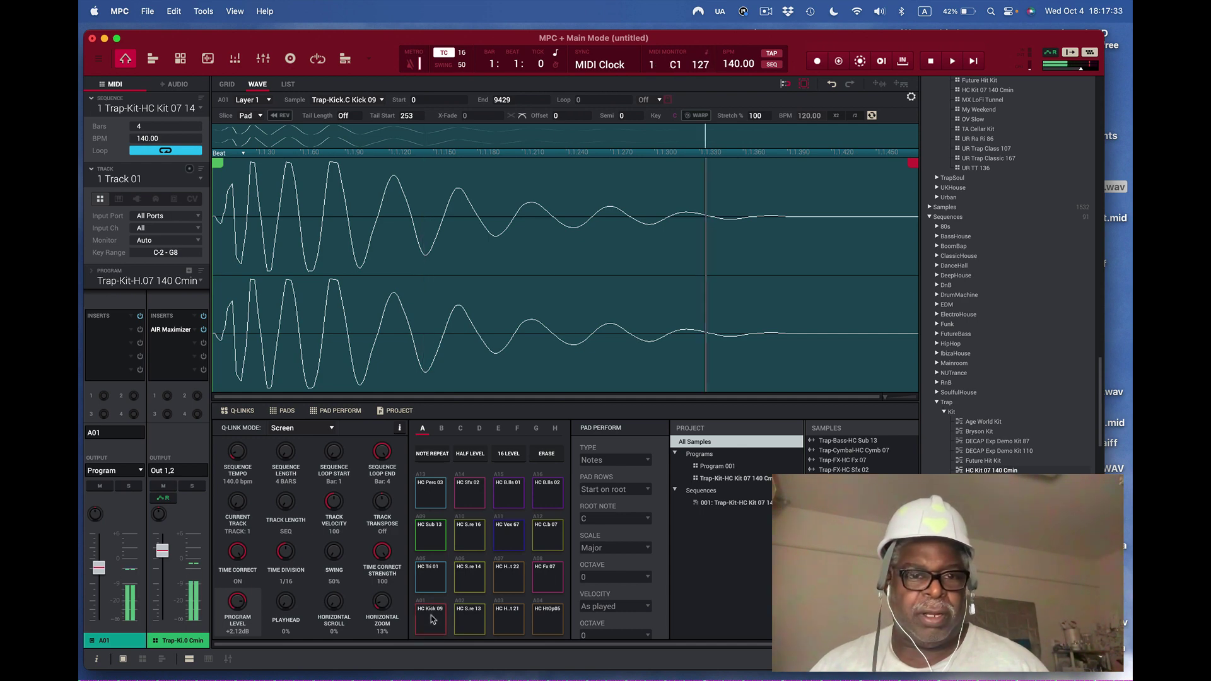
left_click(432, 620)
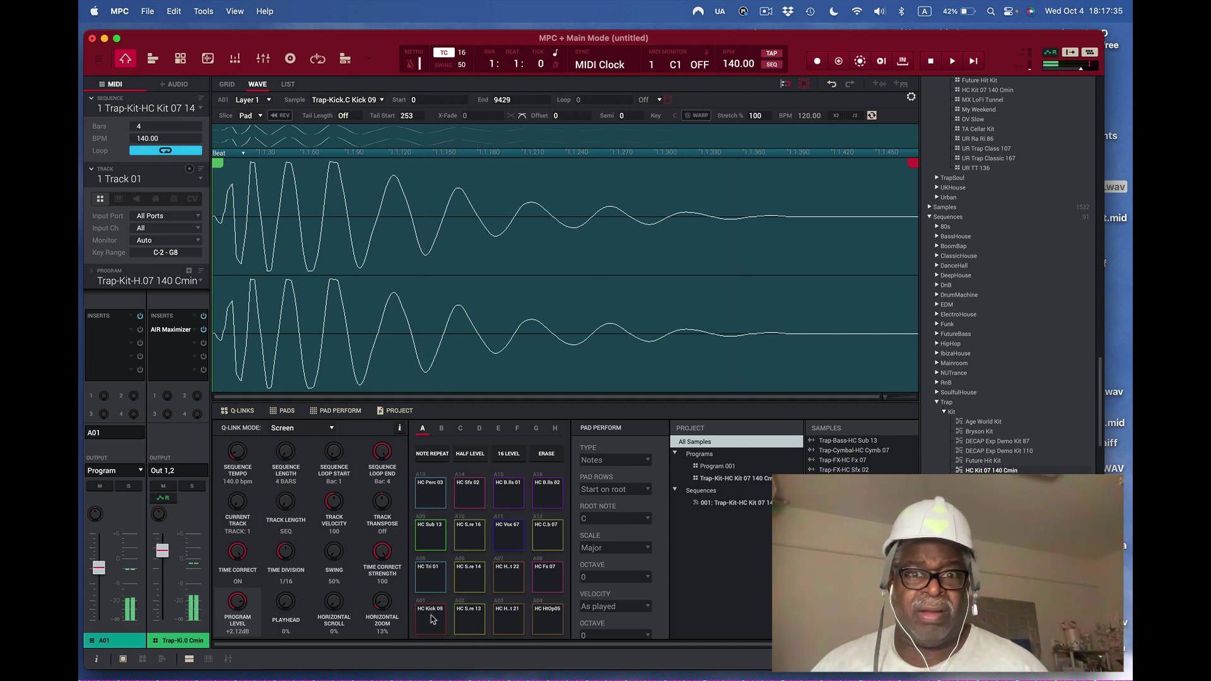
left_click(433, 620)
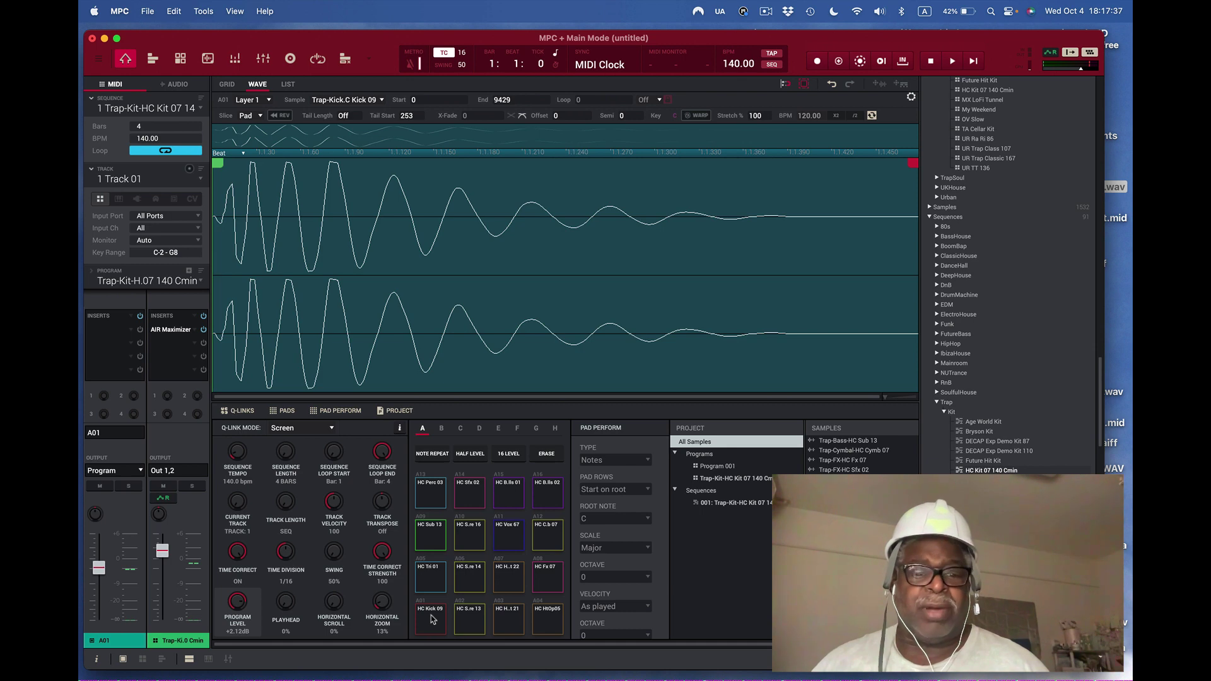
left_click(472, 621)
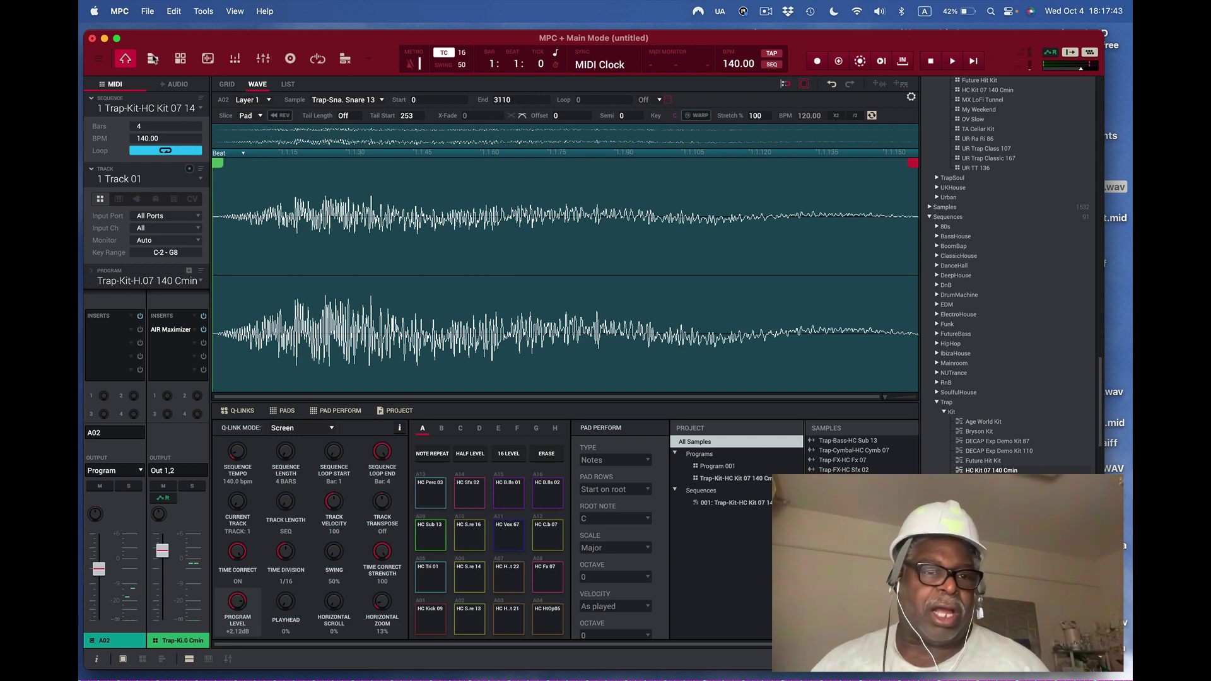
Apply NORMALIZE to the Snare 13 sample in Sample Edit and audition the result.
left_click(182, 61)
key("super+4")
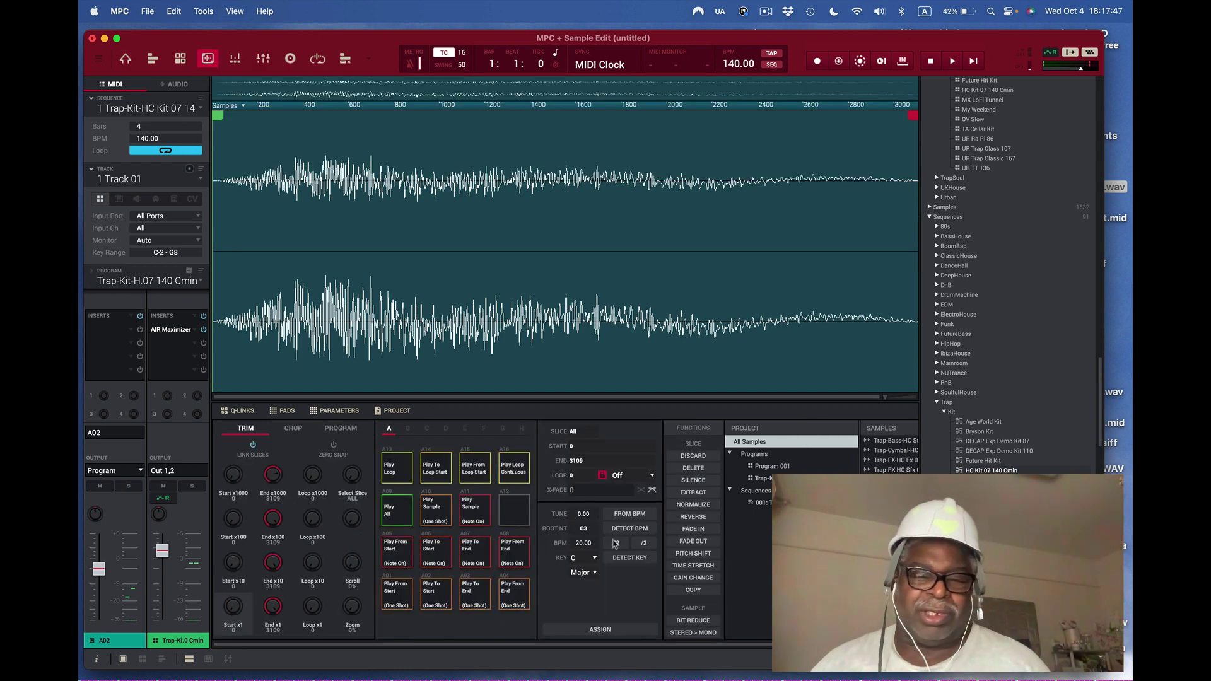
left_click(693, 505)
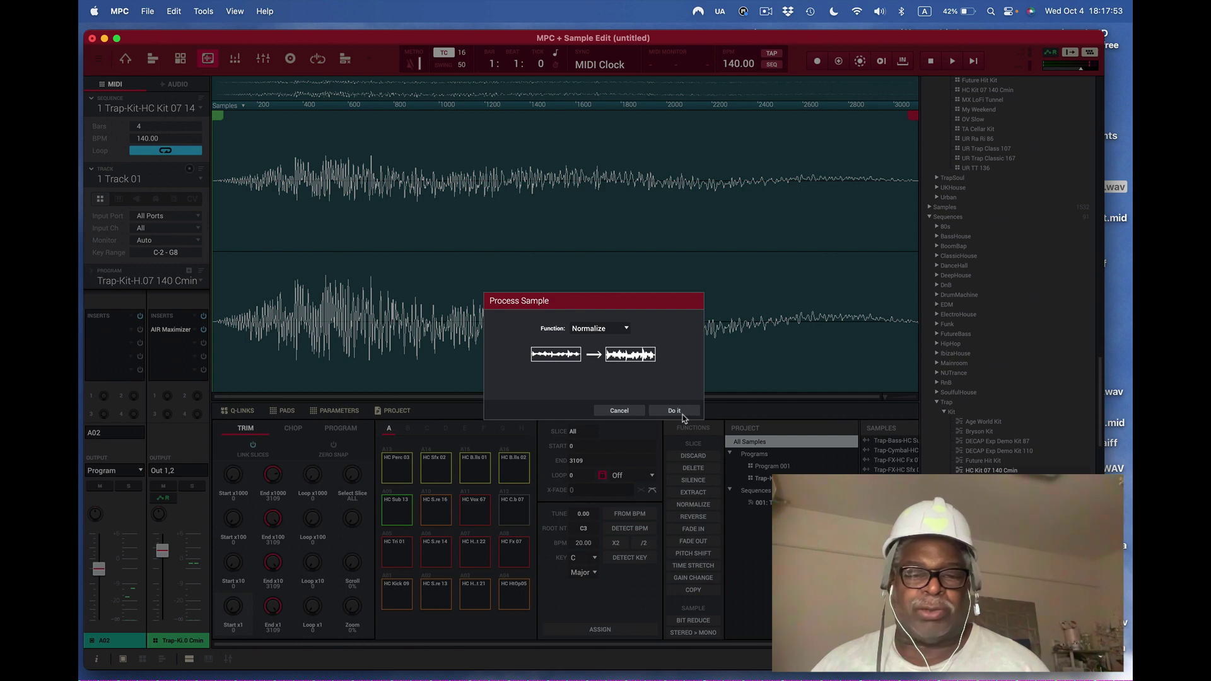
left_click(674, 411)
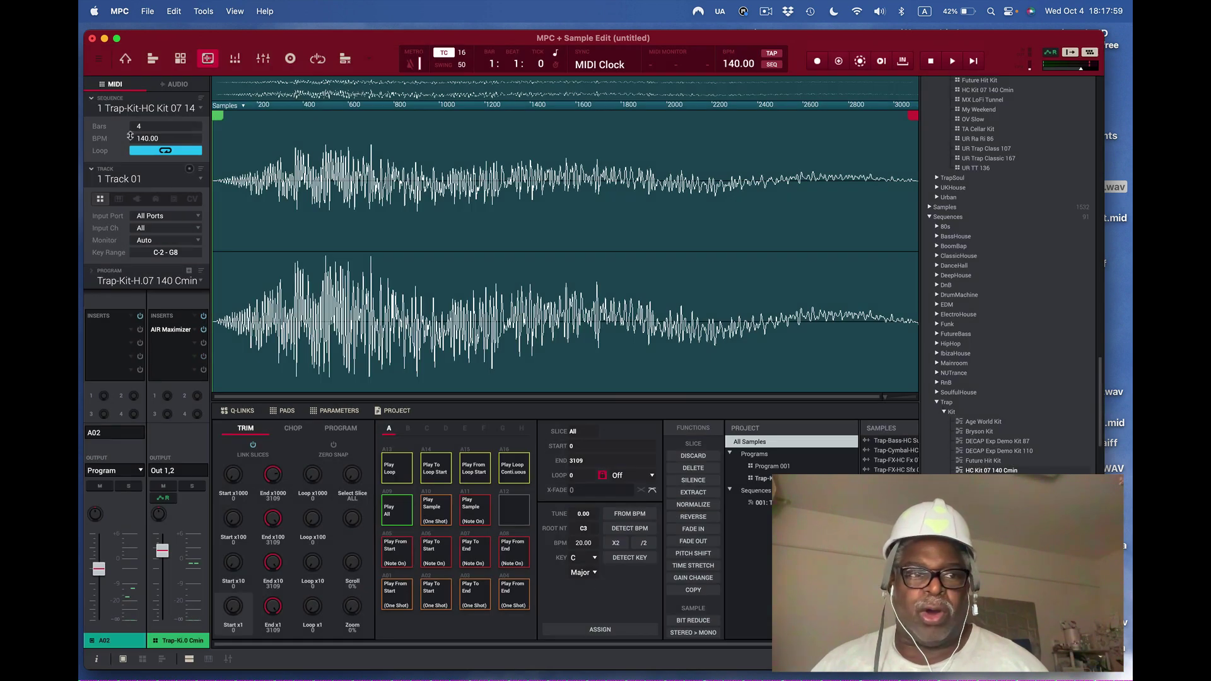
left_click(397, 594)
left_click(399, 595)
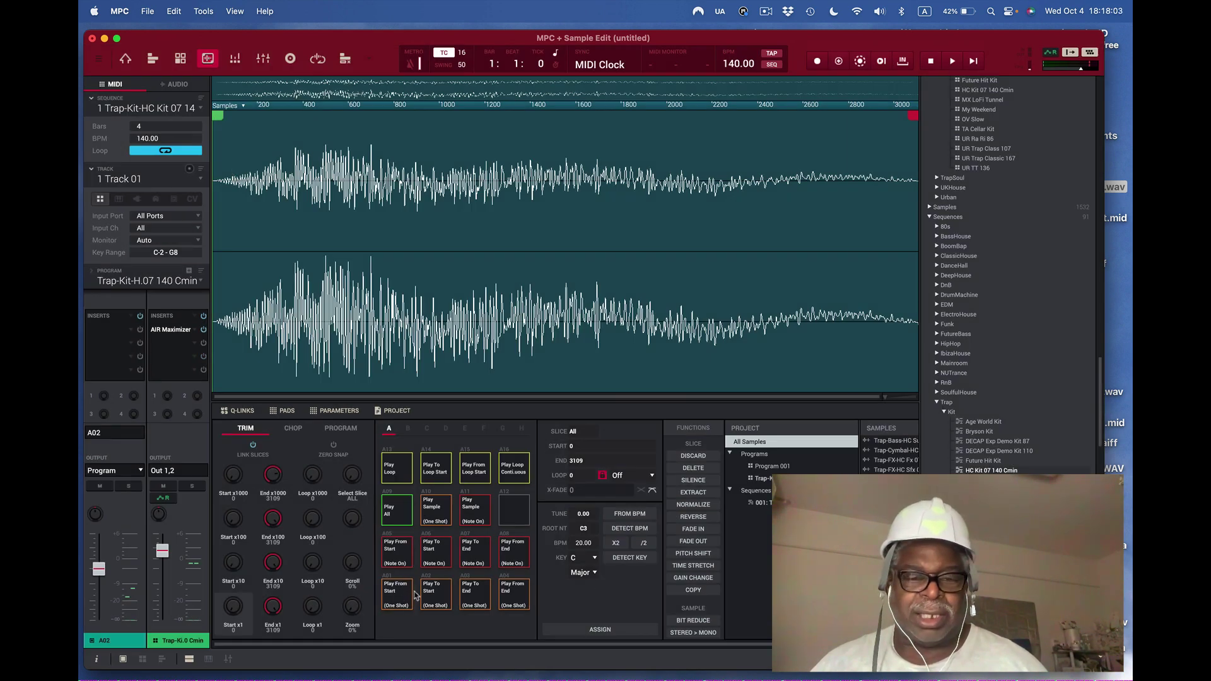
Audition pads A03, A04 and A07, then open Hi Hat 22 in Sample Edit.
left_click(127, 61)
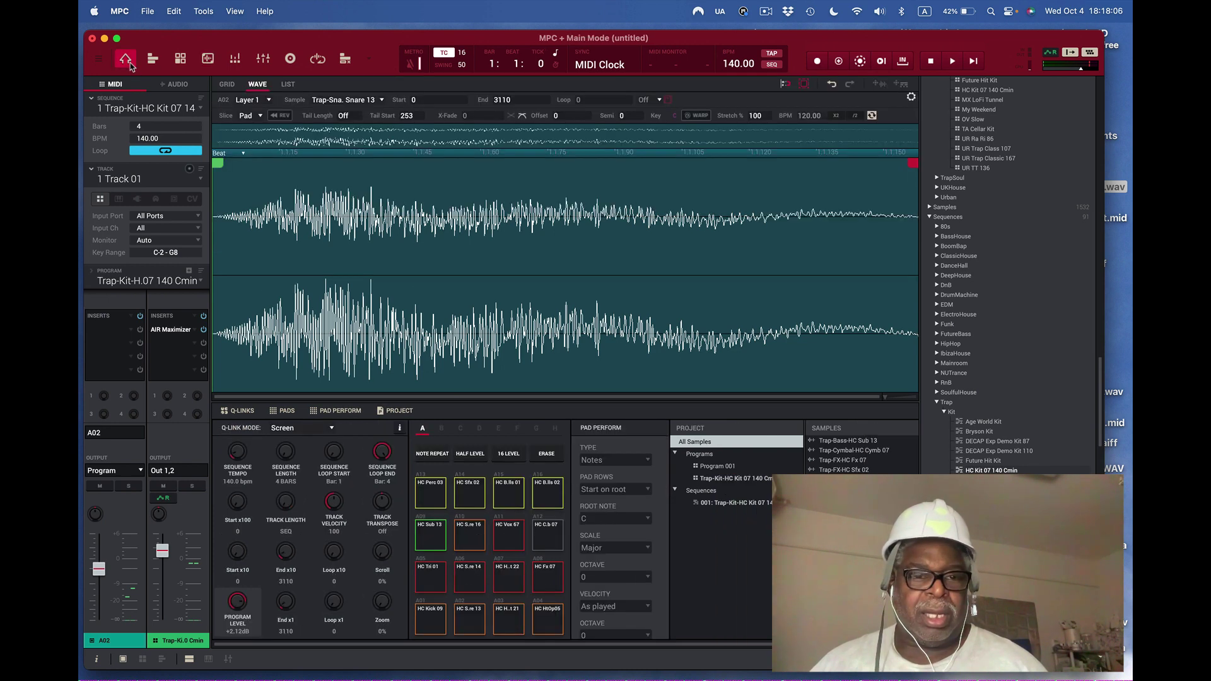
left_click(511, 630)
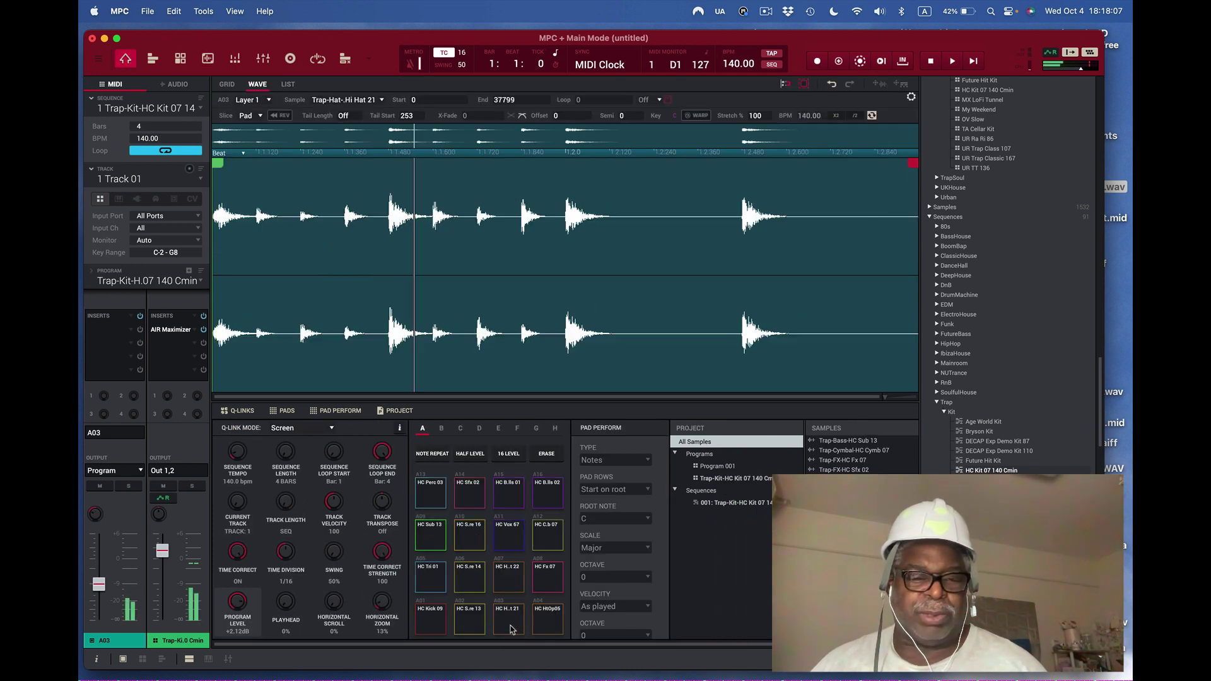
left_click(551, 627)
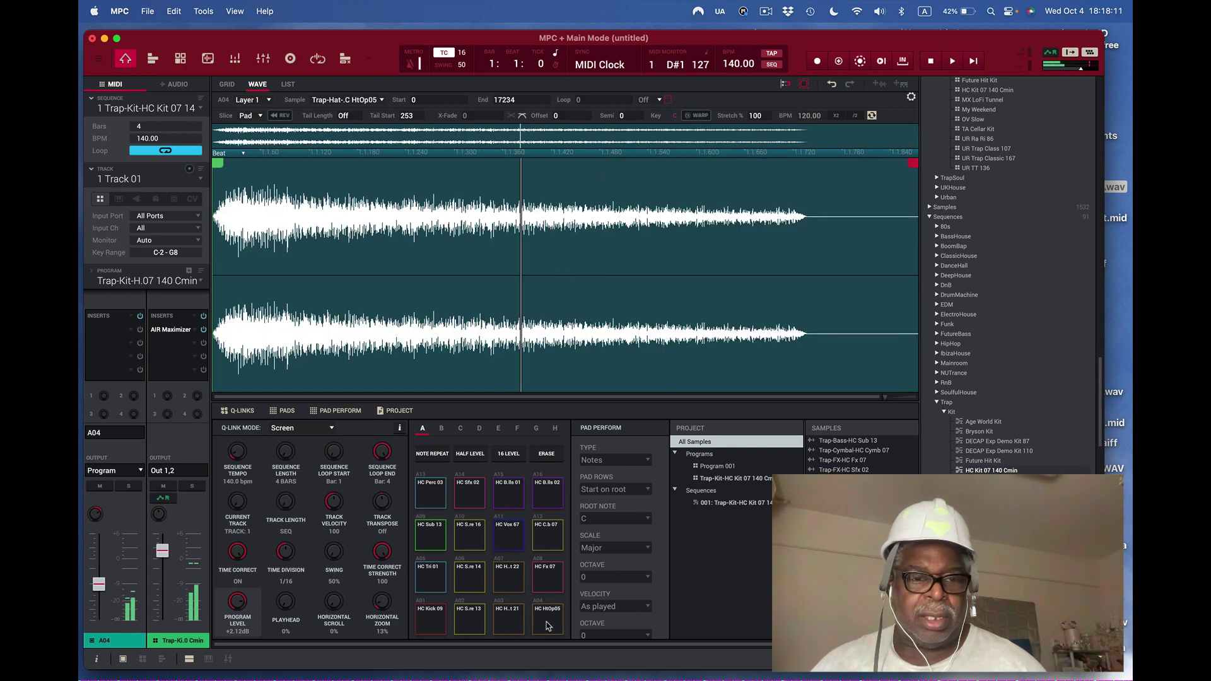
left_click(510, 586)
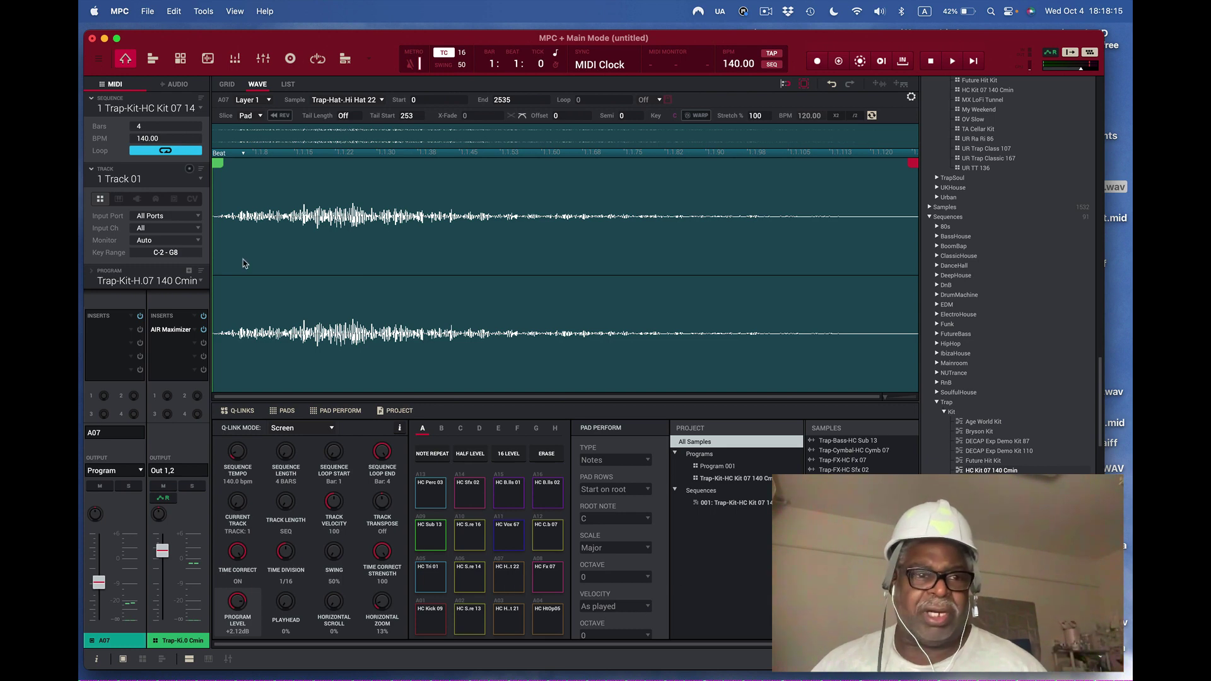
left_click(207, 60)
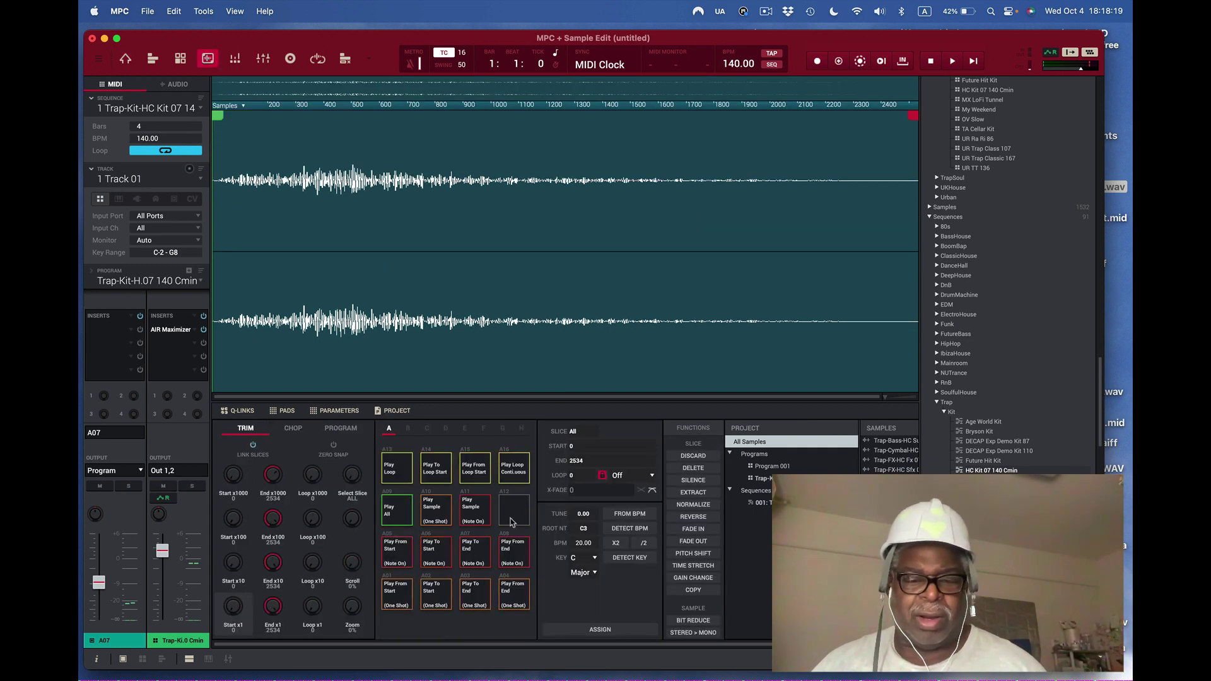
Apply NORMALIZE to the Hi Hat 22 sample and audition the result.
left_click(705, 508)
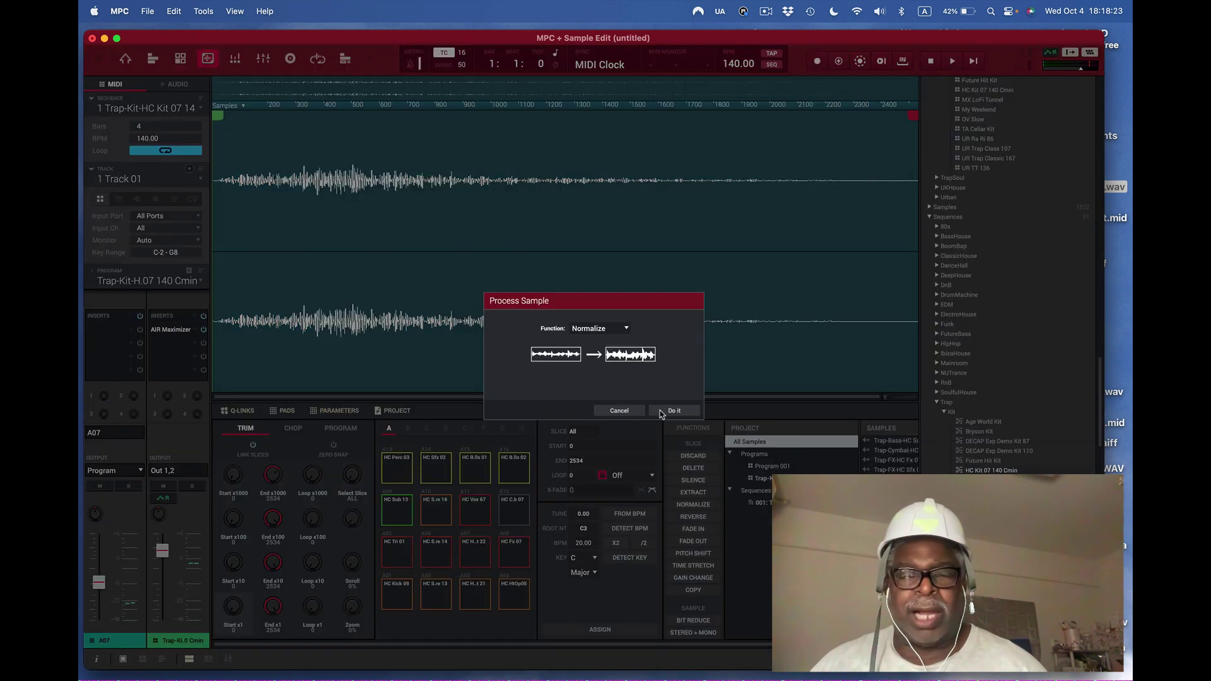
left_click(669, 411)
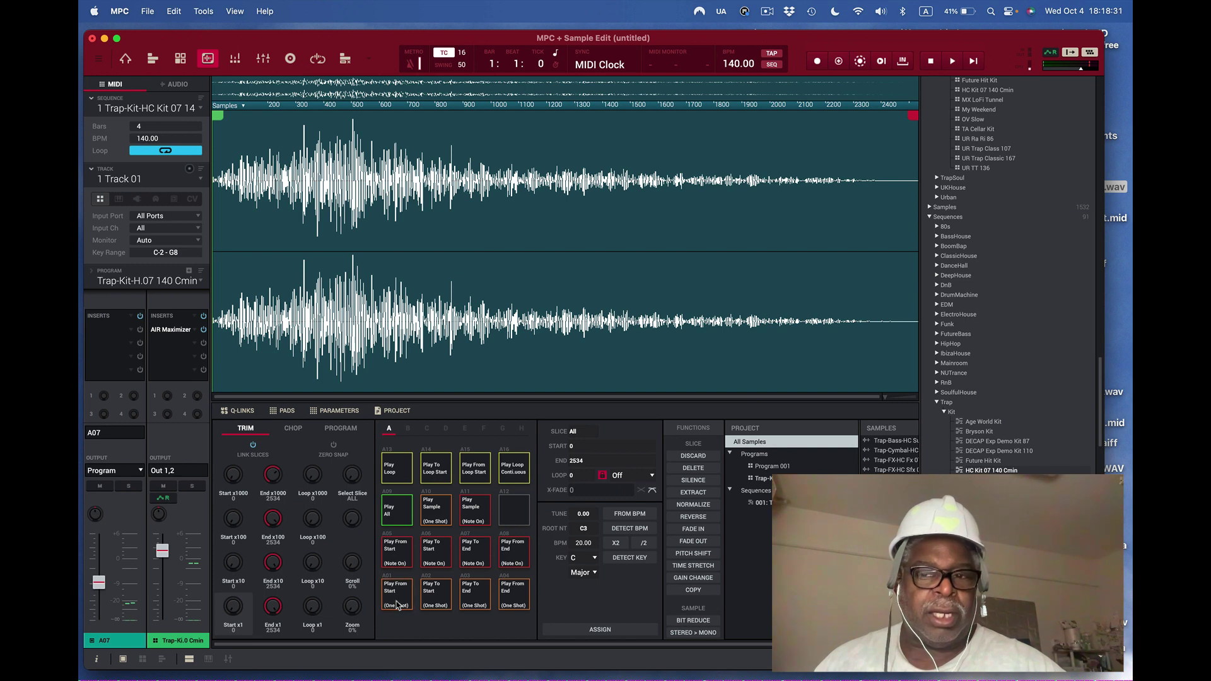
left_click(397, 605)
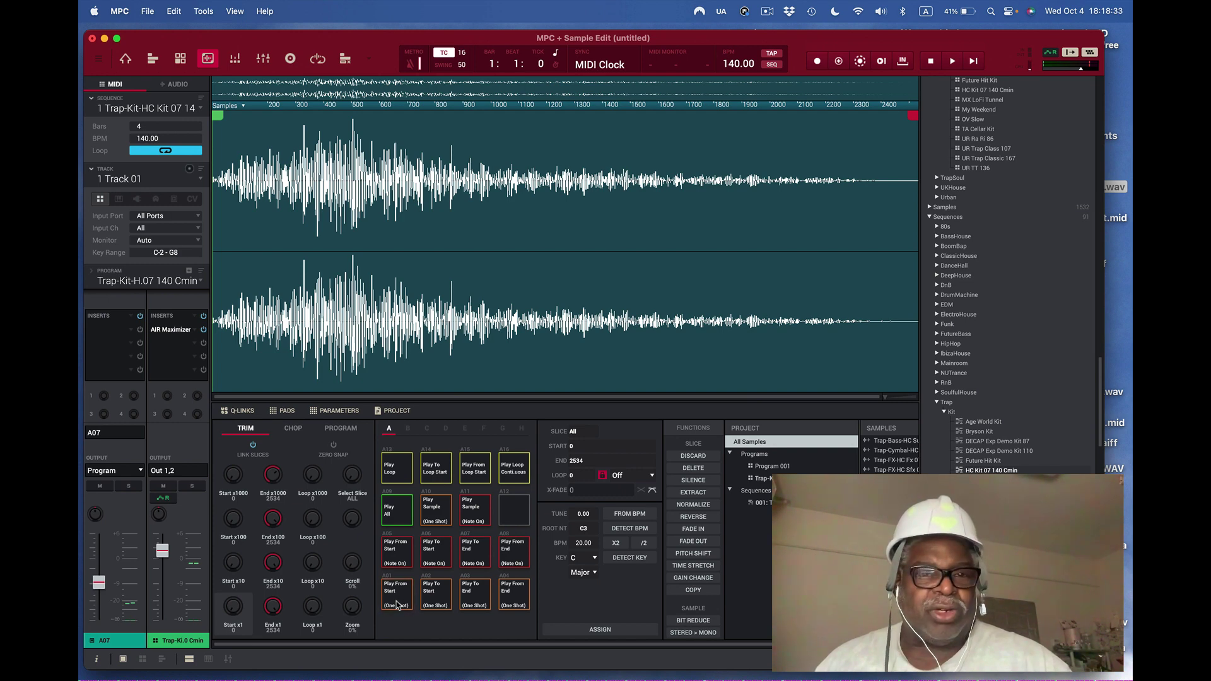
left_click(398, 605)
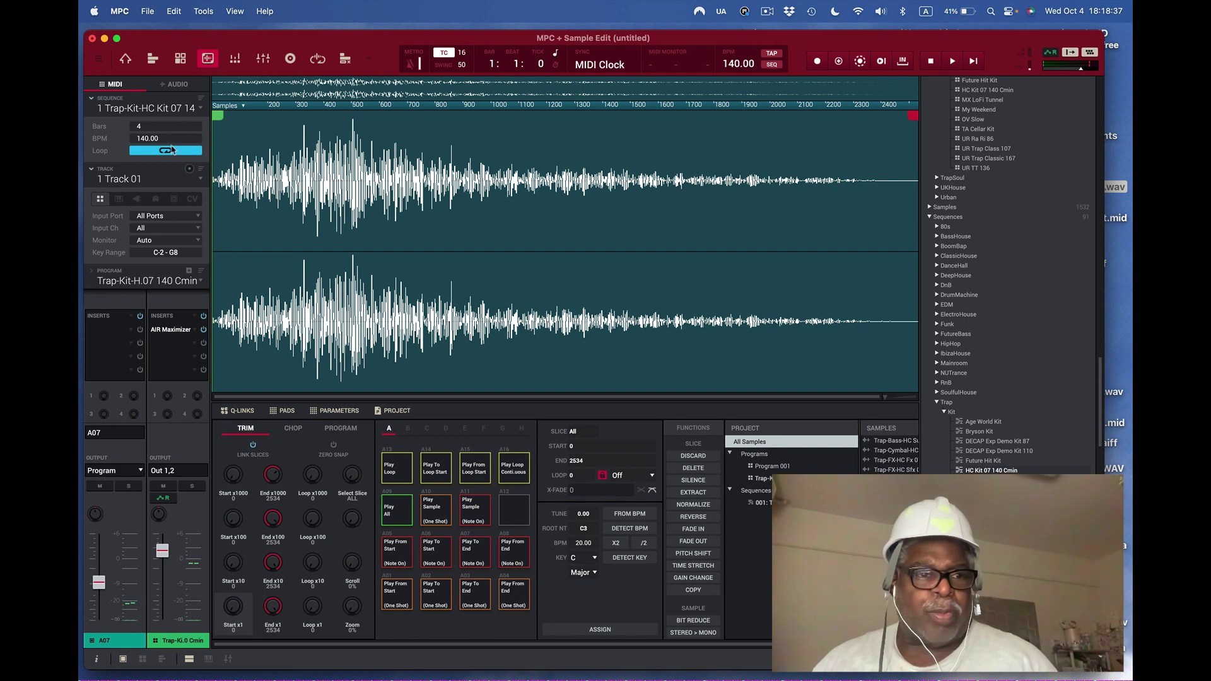
left_click(126, 59)
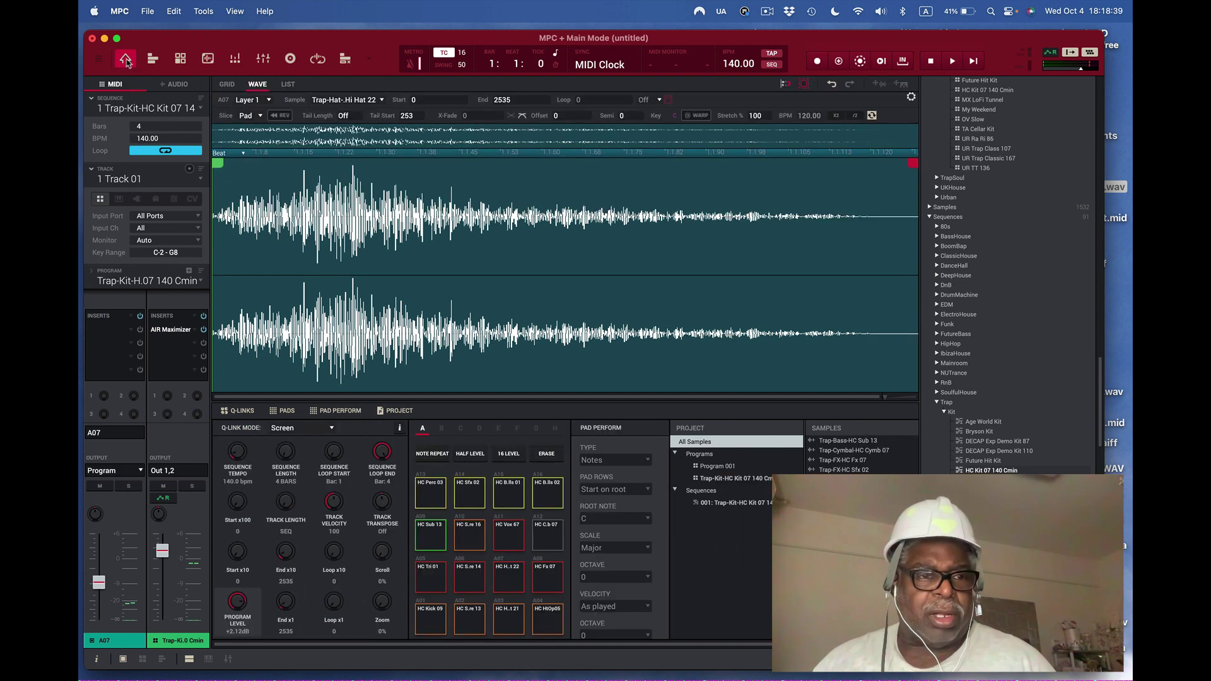
left_click(462, 626)
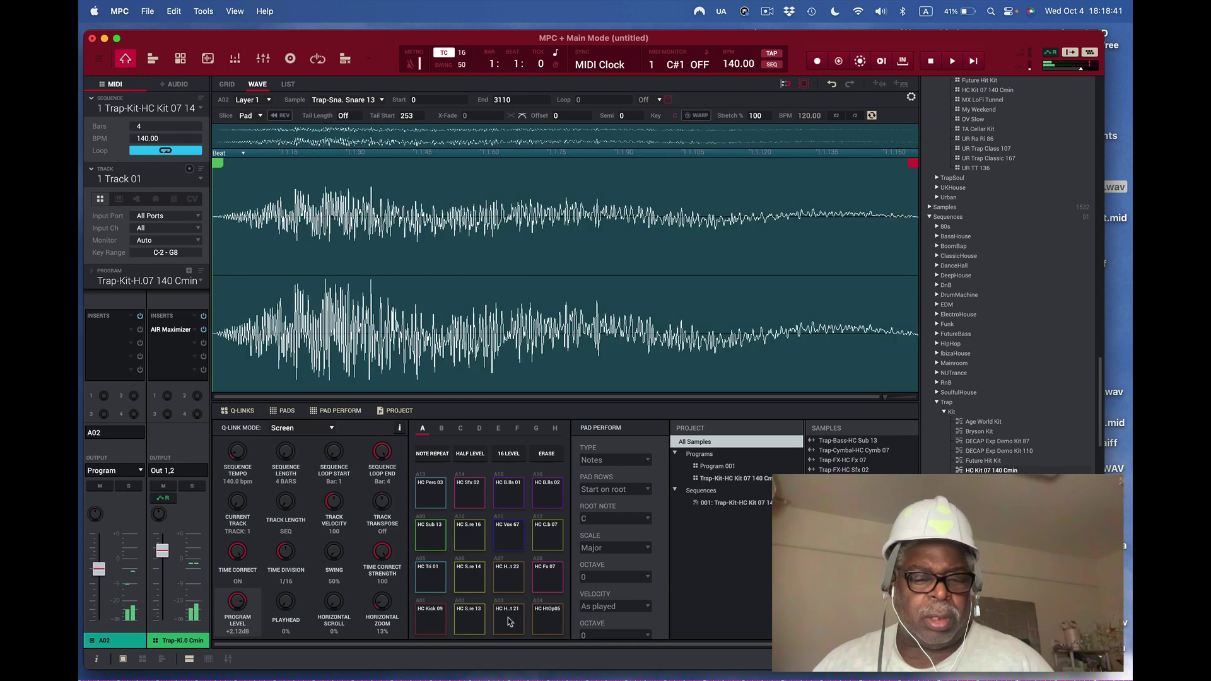
left_click(509, 621)
left_click(548, 577)
left_click(510, 581)
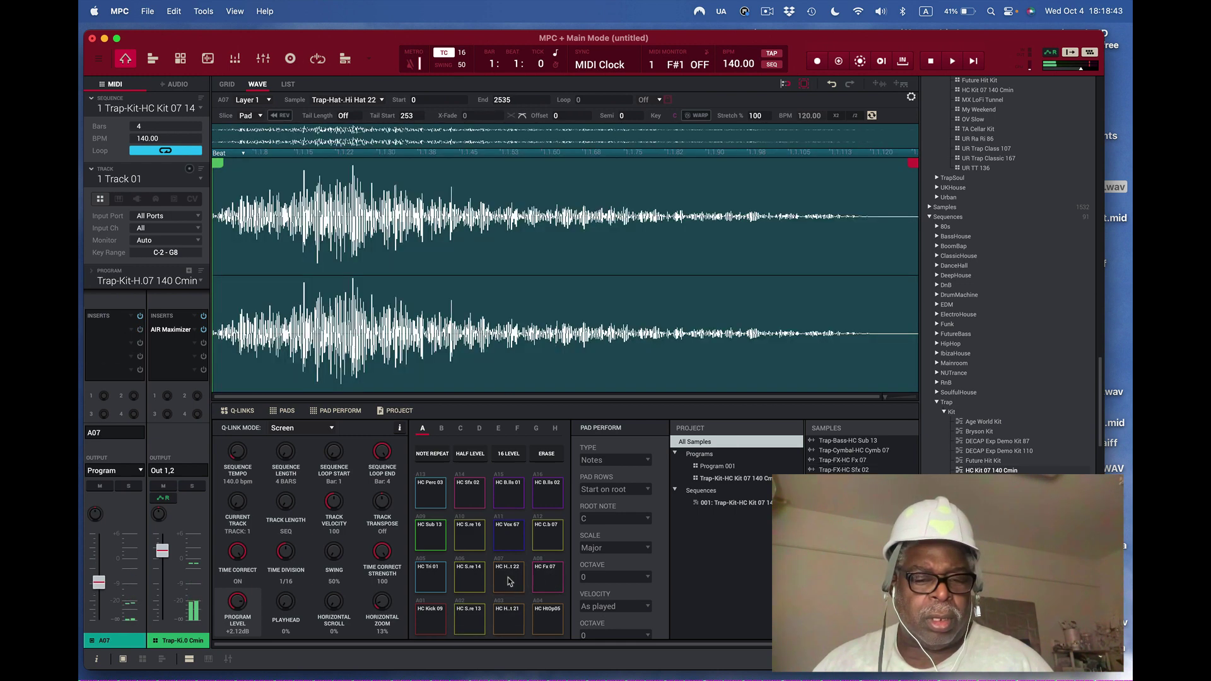
left_click(509, 581)
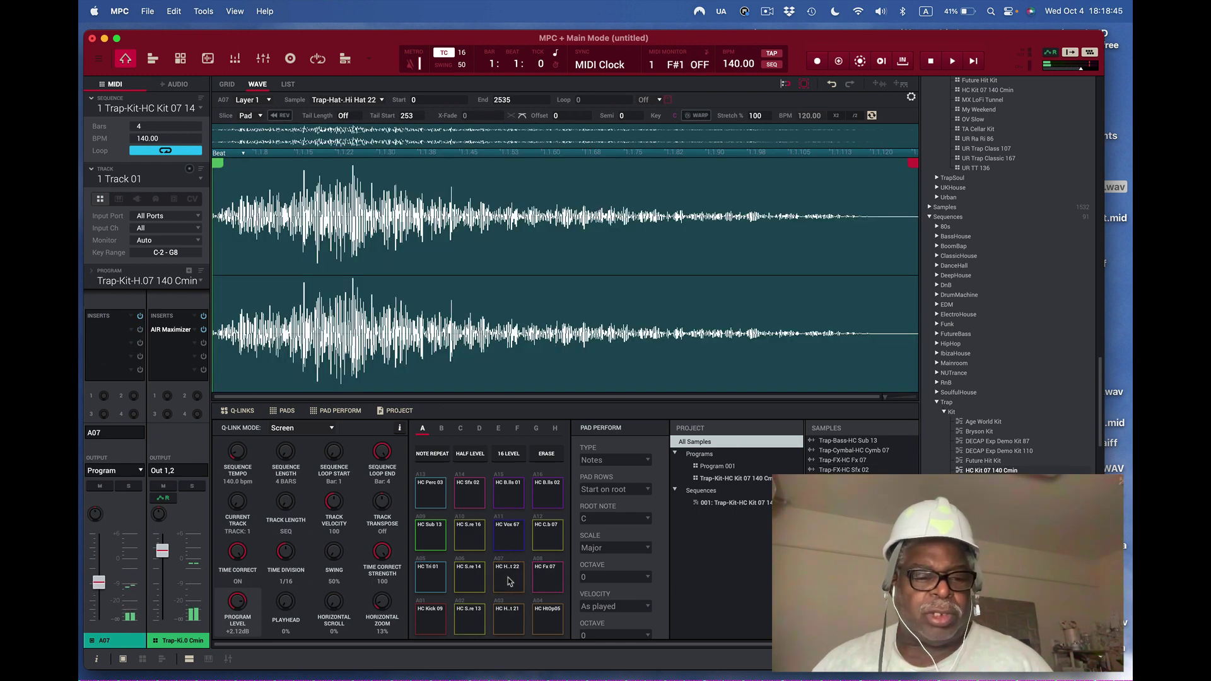
left_click(509, 581)
left_click(509, 581)
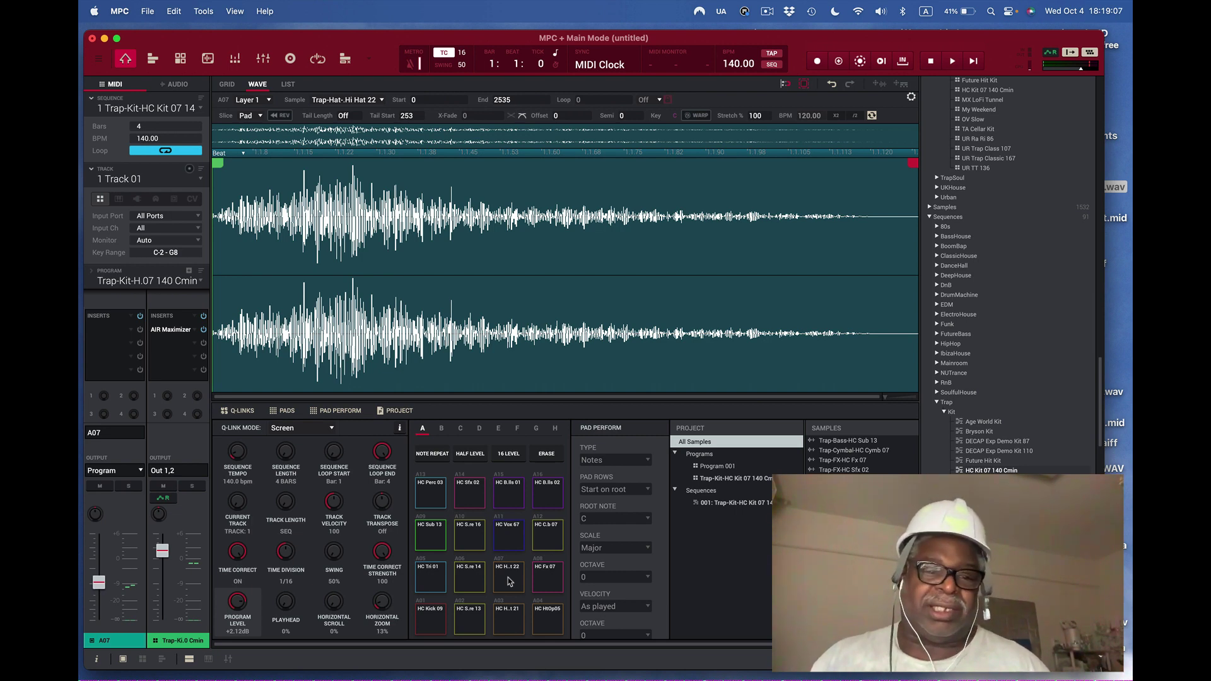
left_click(431, 621)
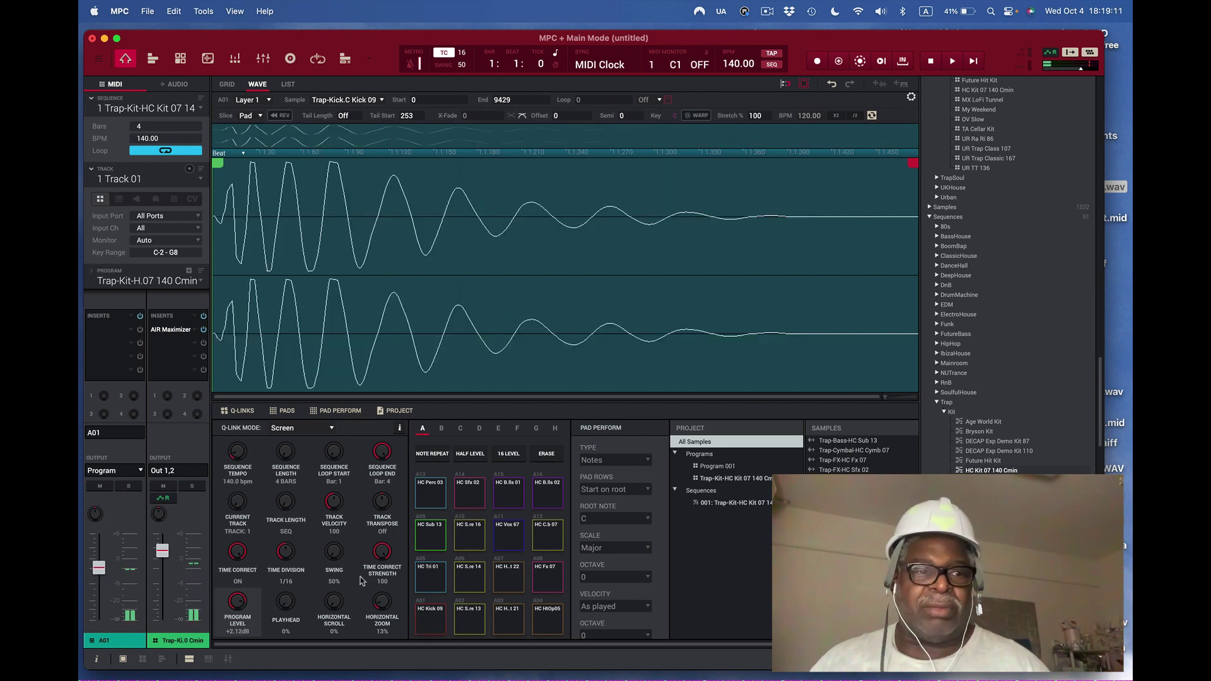
Show the trap sequence in the grid editor and play it once.
left_click(226, 87)
key("space")
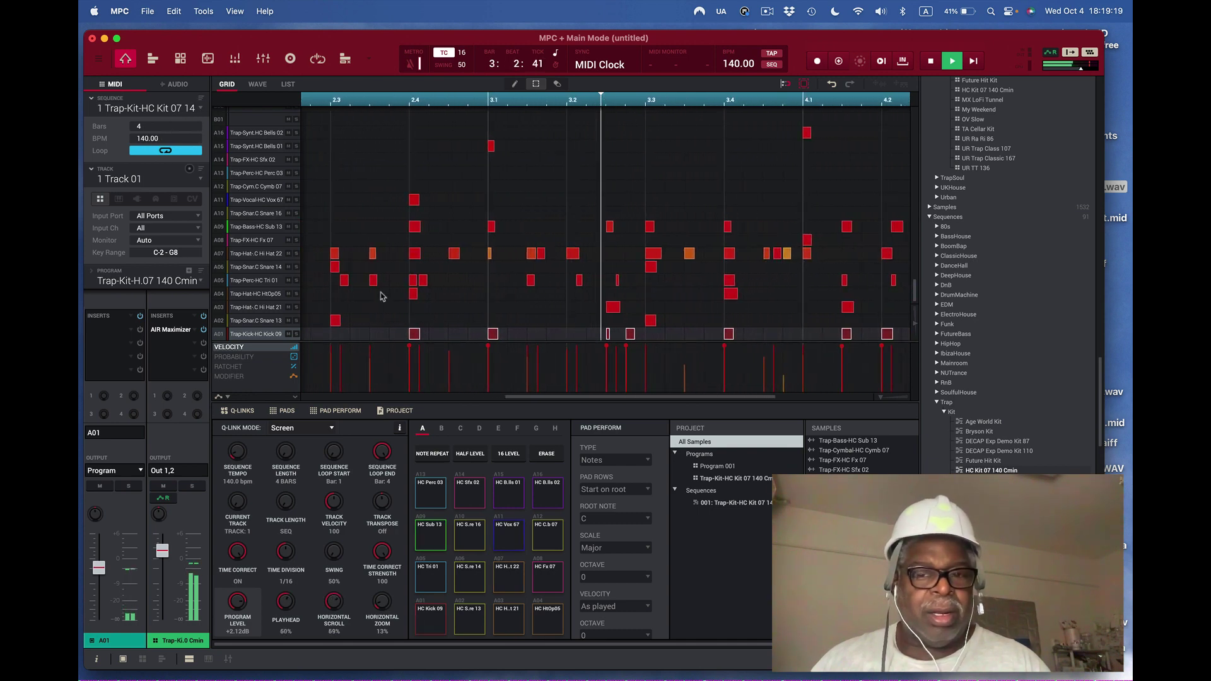
key("space")
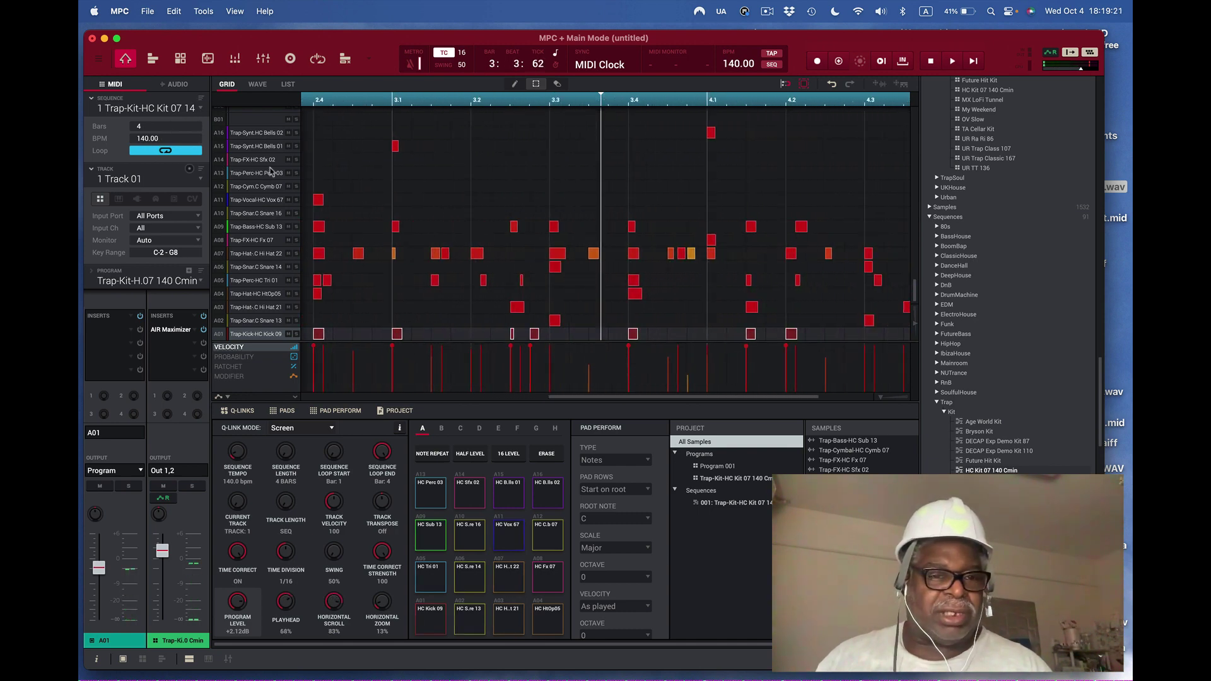
Mute the Sfx 02, Bells 01, Perc 03 and Cymb 07 tracks, play twice, then open the sequence list.
left_click(288, 160)
left_click(288, 146)
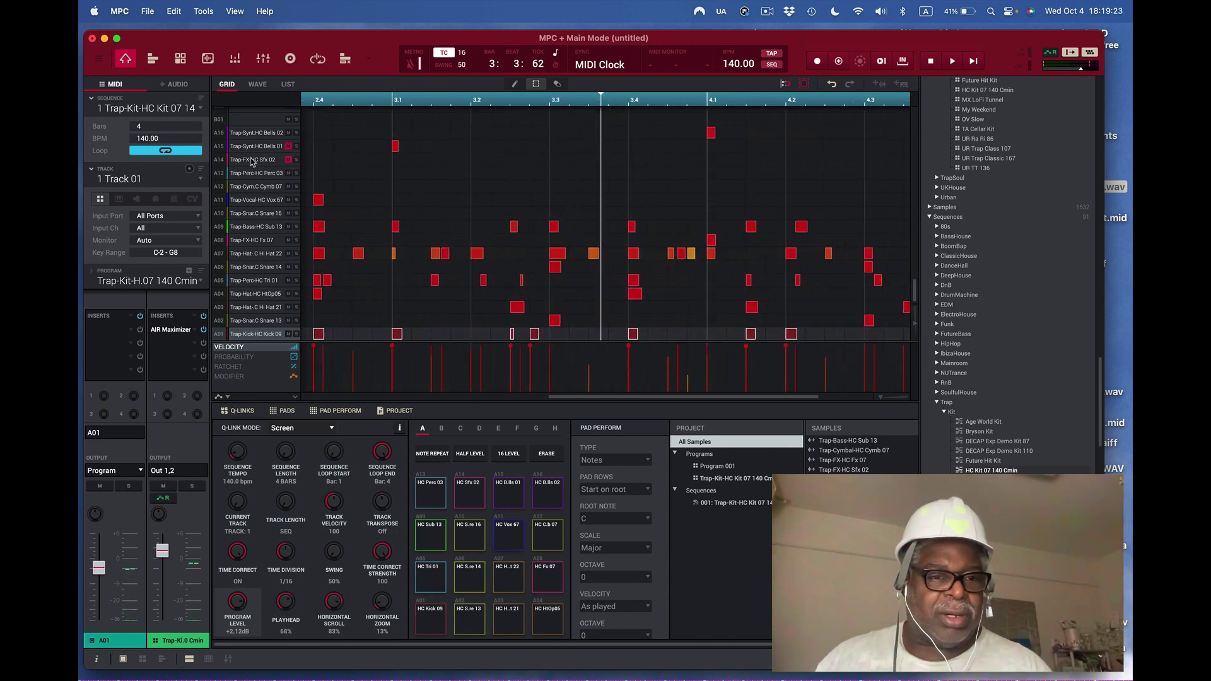
left_click(288, 173)
left_click(288, 187)
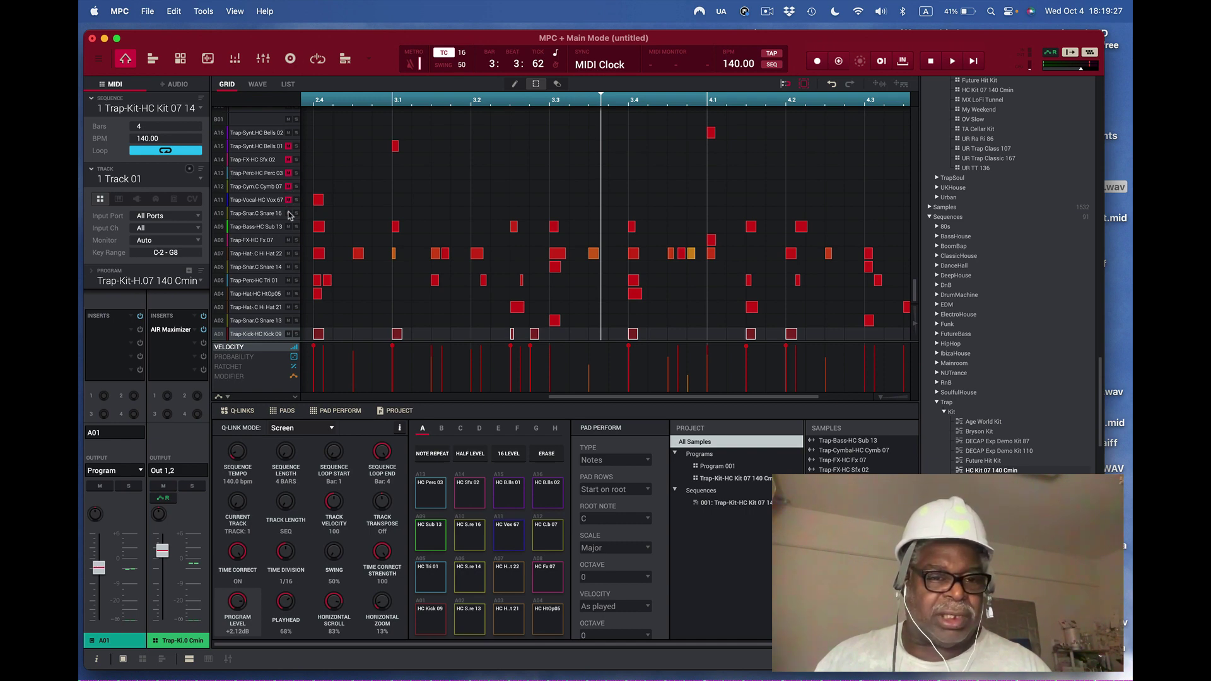
key("space")
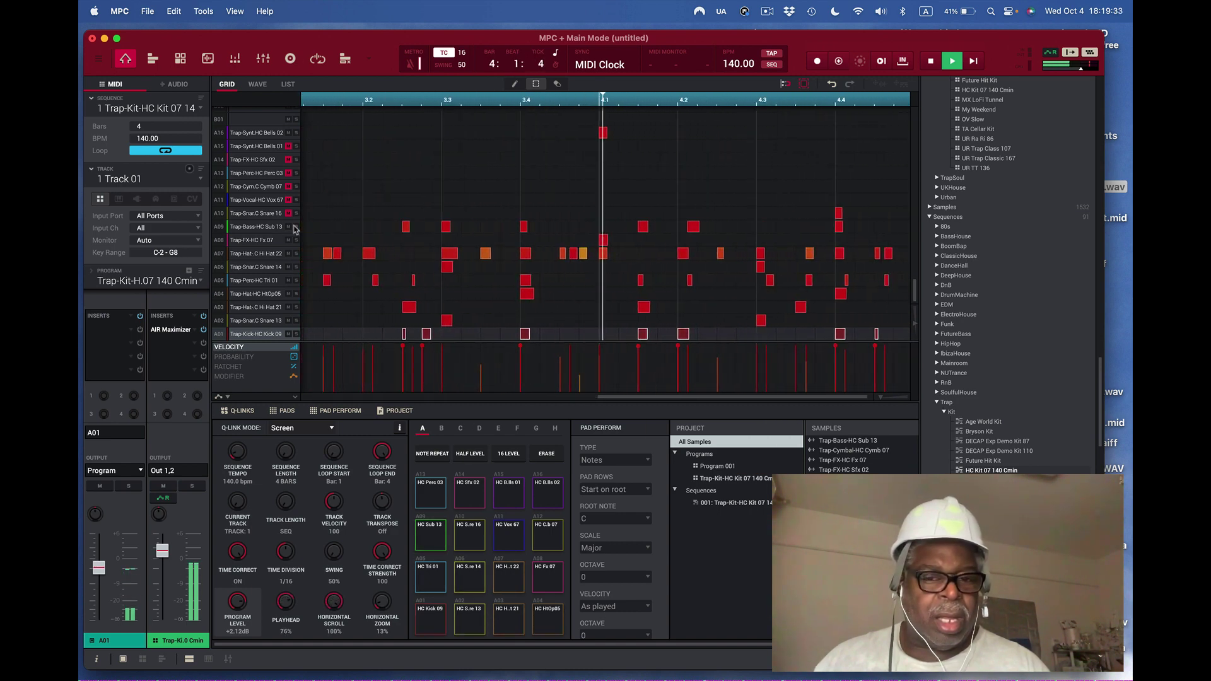
key("space")
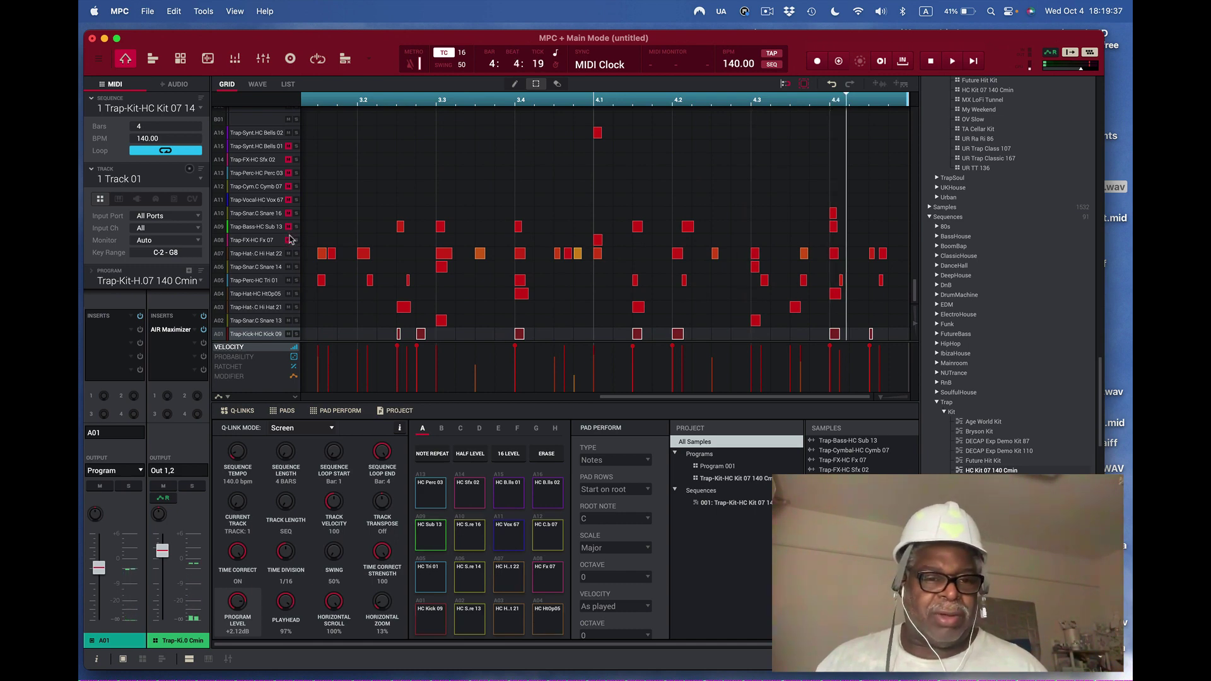
key("space")
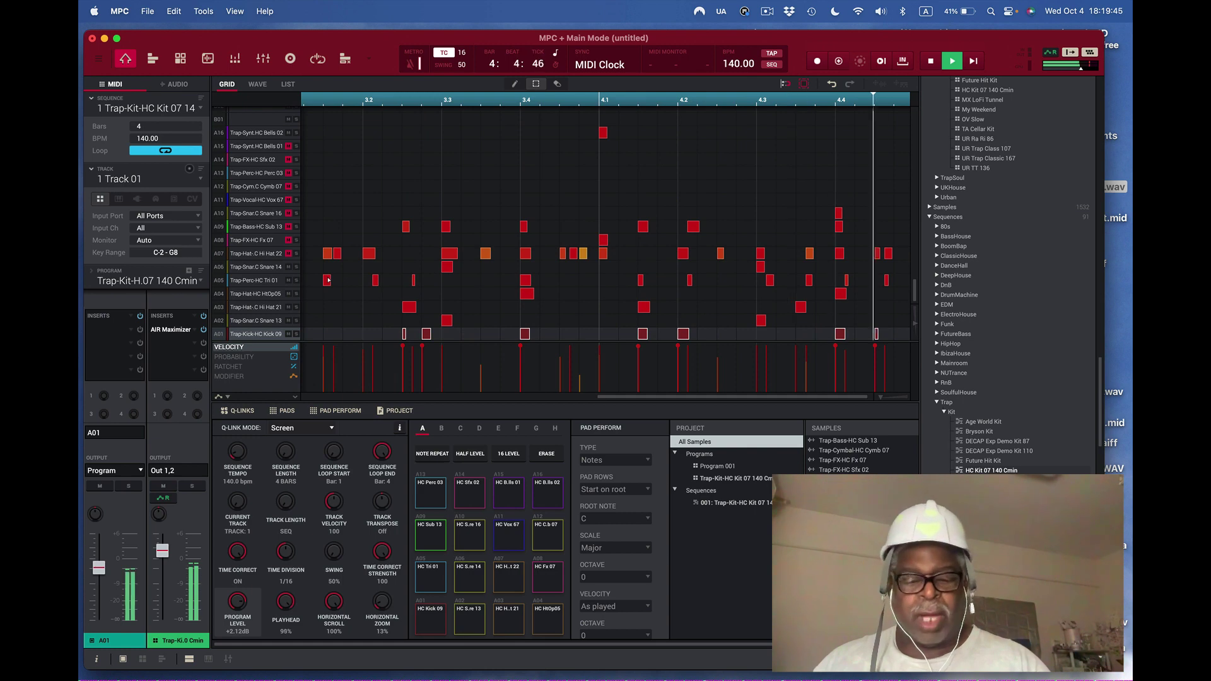
key("space")
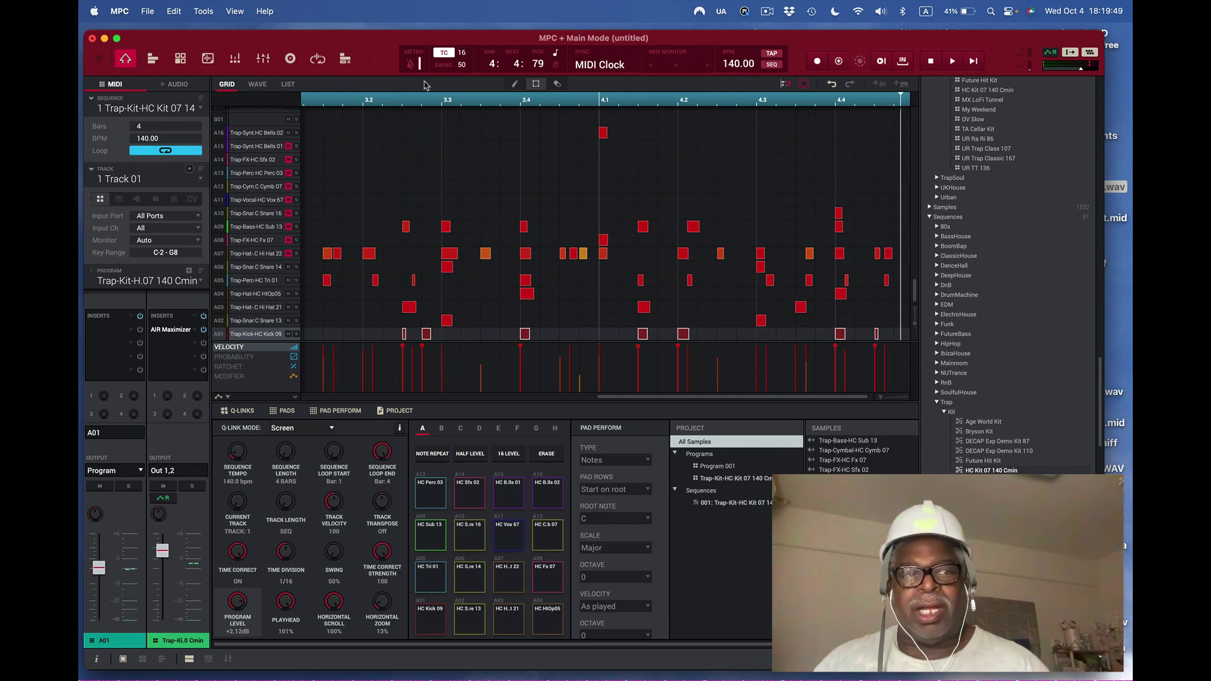
left_click(201, 111)
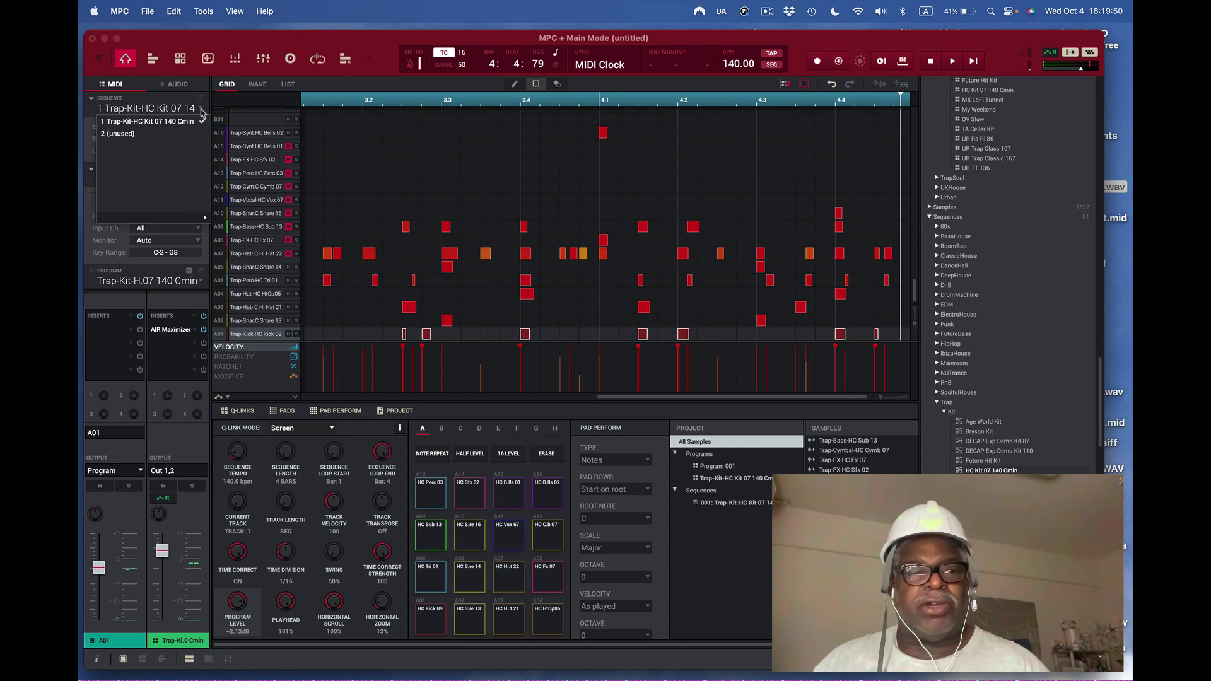
Switch to Sequence 02, place a kick note at bar 1.1 on row A01, and audition pad A01.
left_click(169, 136)
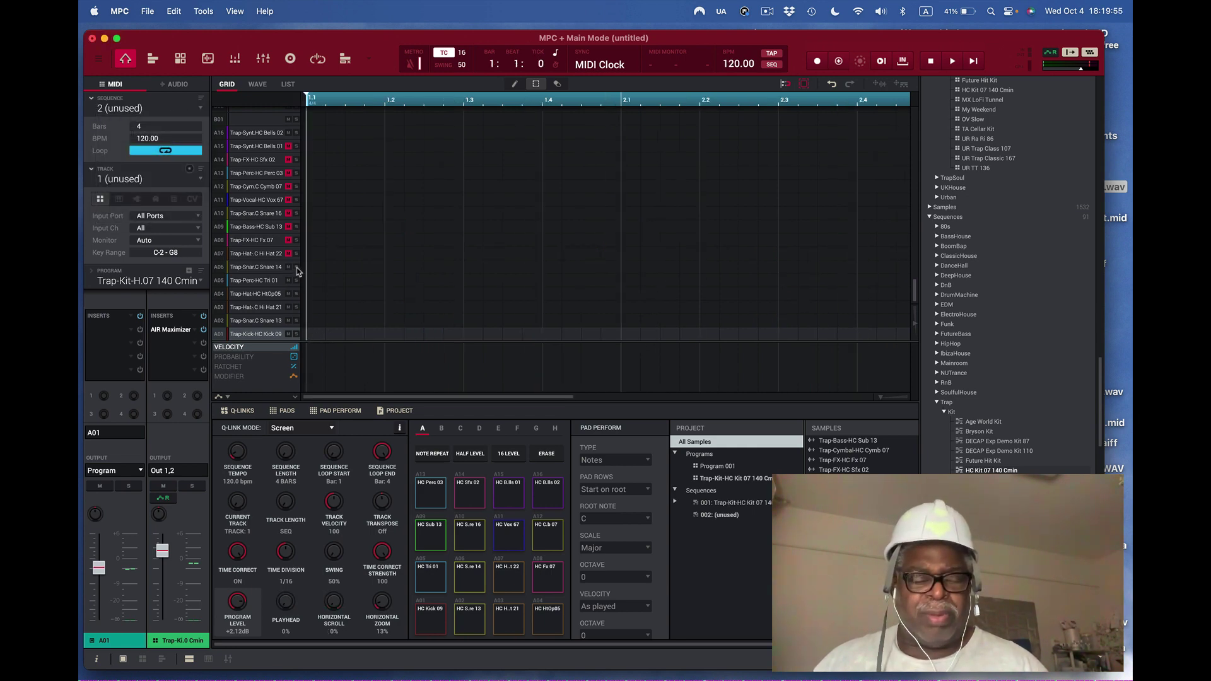
double_click(313, 334)
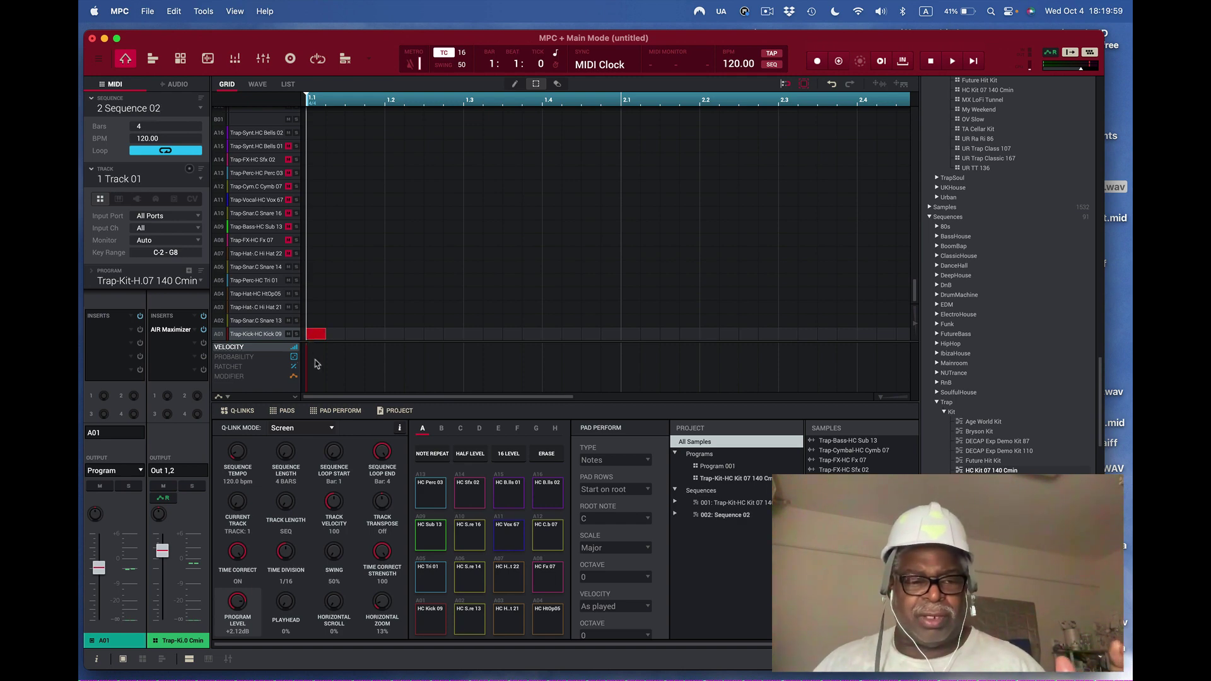
left_click(431, 617)
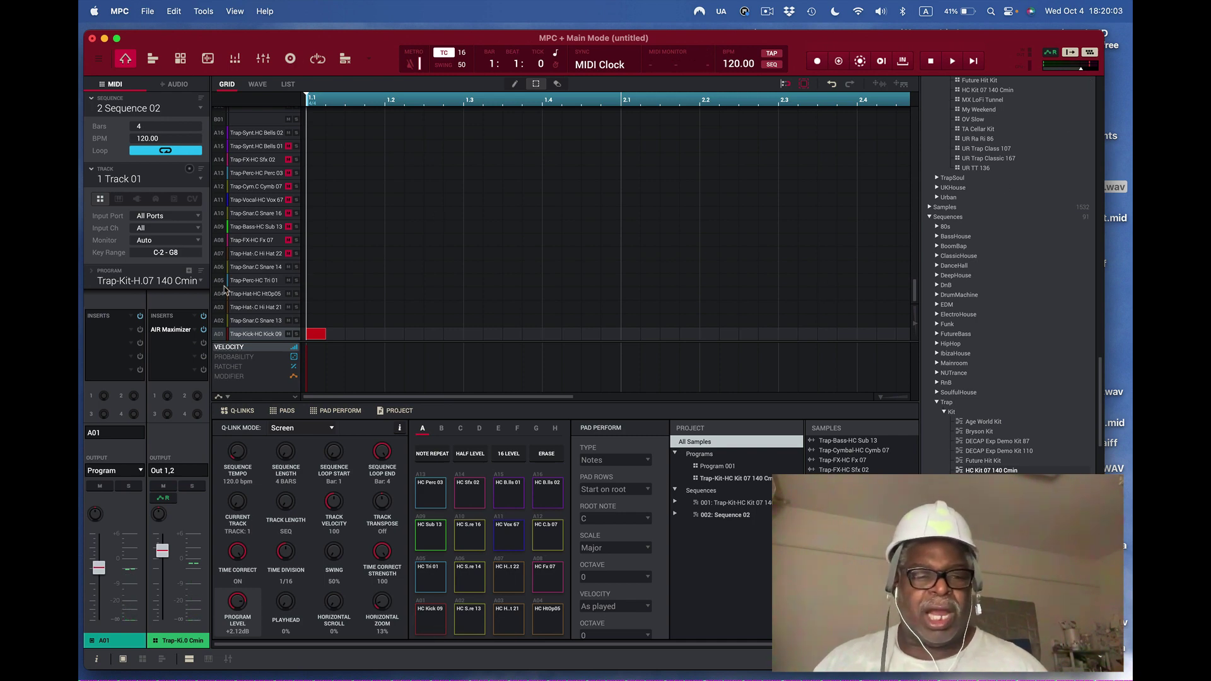
Load AIR Para EQ from EQ/Filter > AIR Music Technology into the kit's empty first insert slot.
left_click(130, 329)
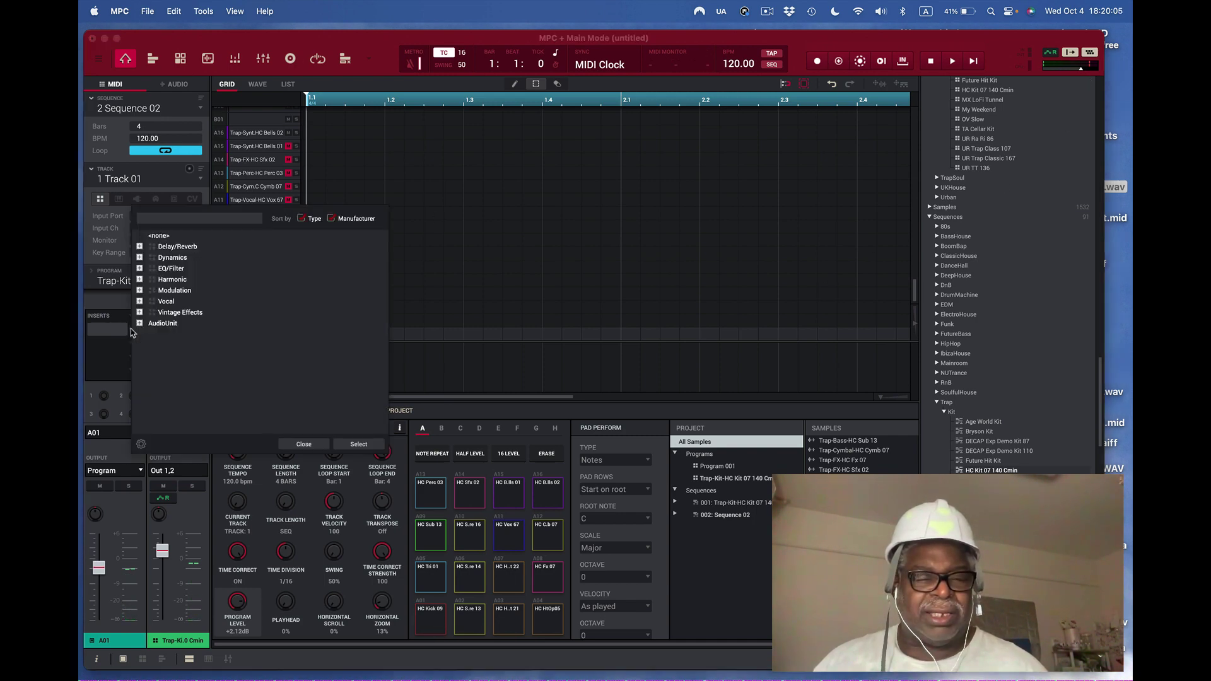
left_click(140, 269)
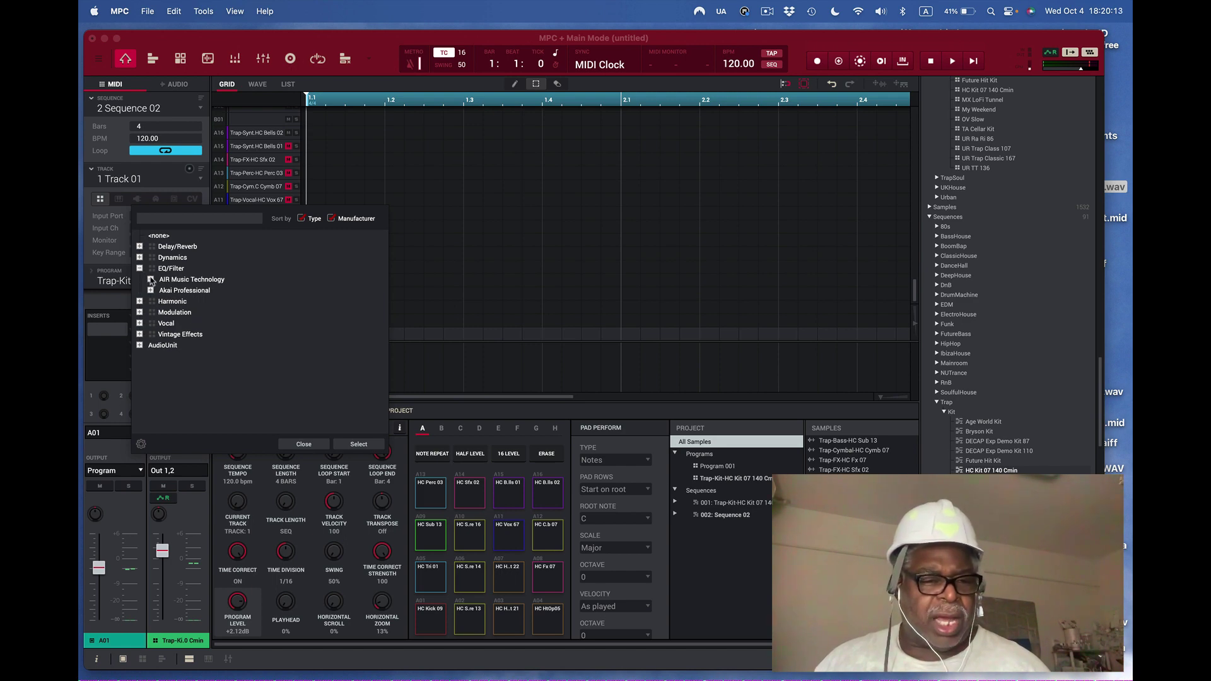
left_click(151, 279)
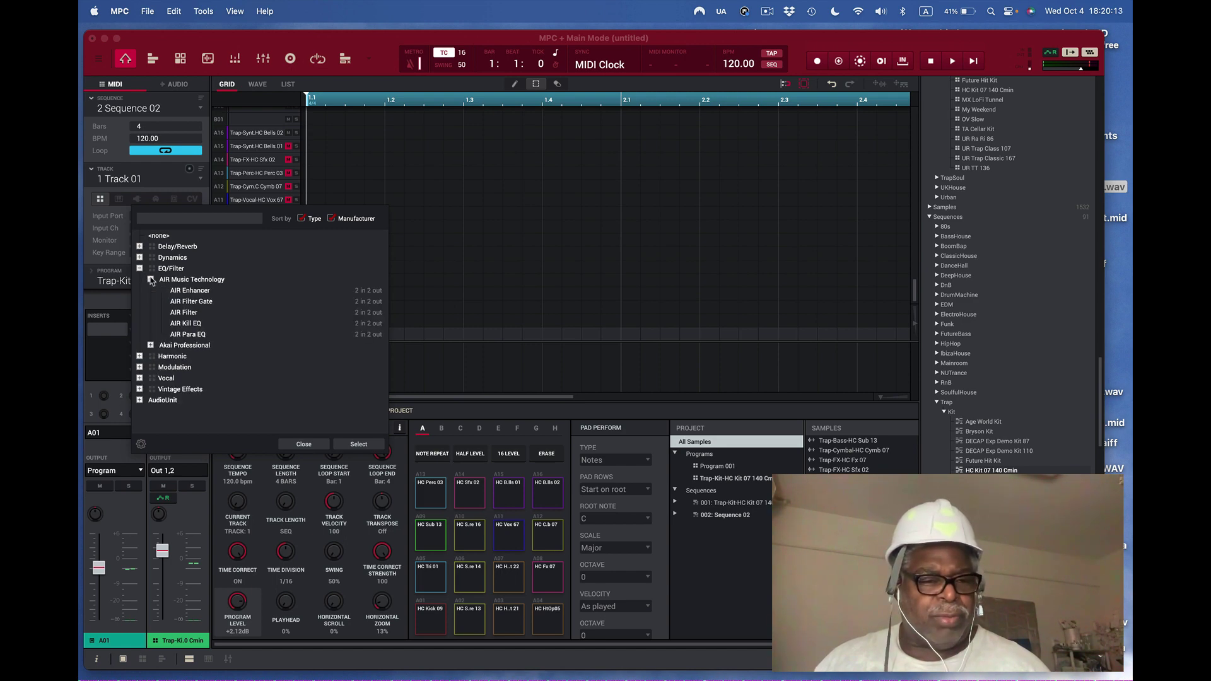
left_click(191, 335)
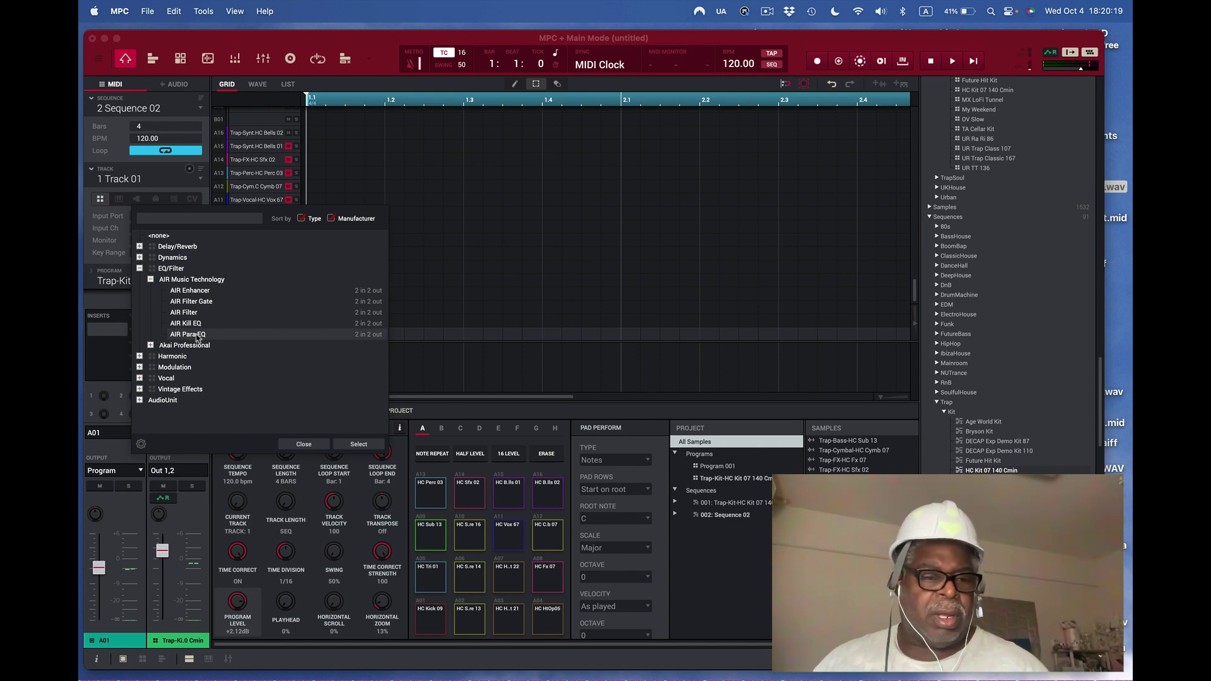
double_click(192, 335)
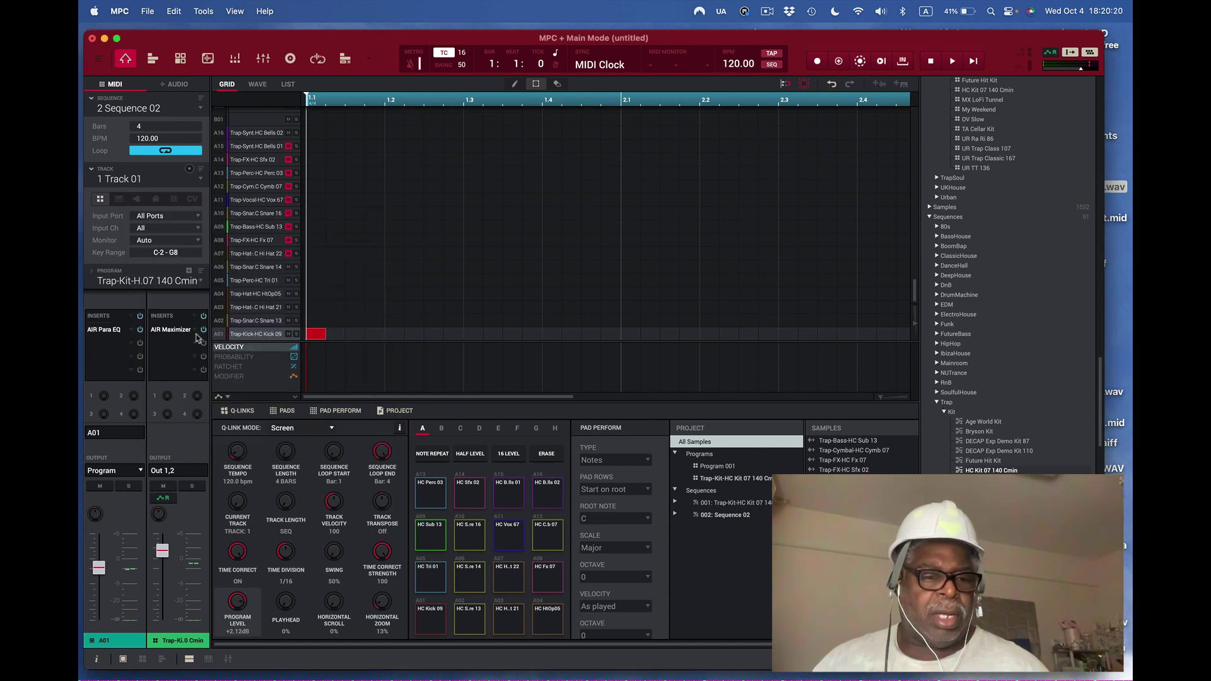
Load the Drums > Harder preset in AIR Para EQ and audition the kick twice.
left_click(120, 330)
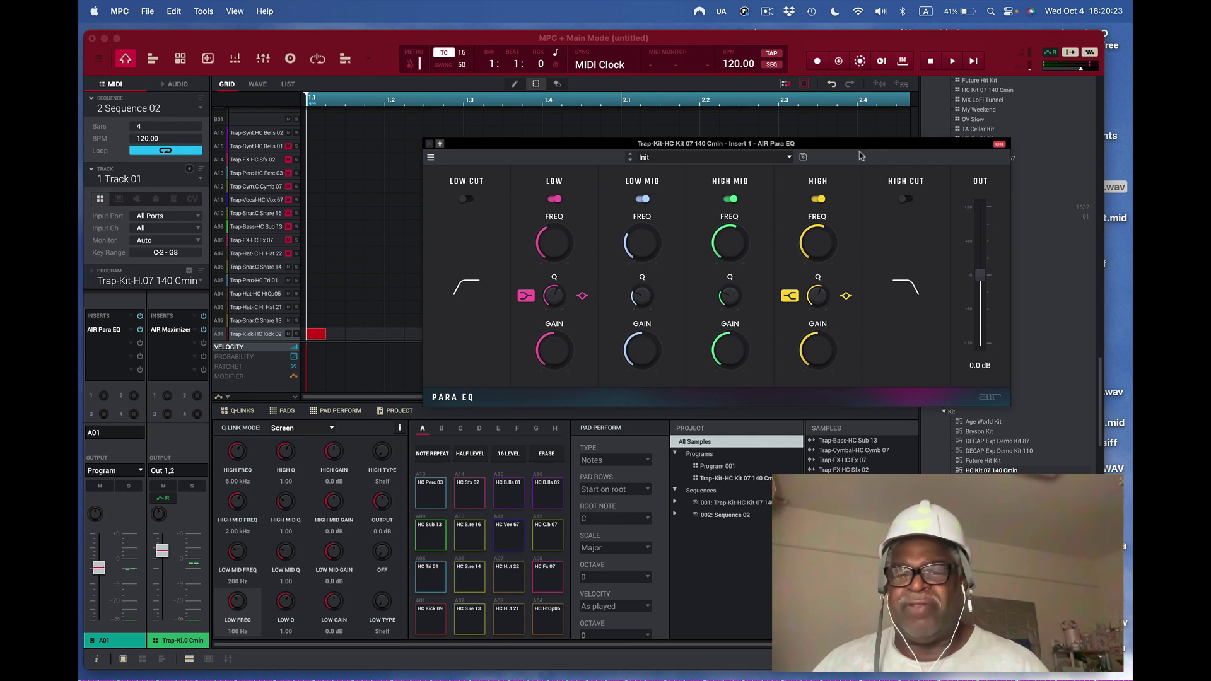
left_click(790, 158)
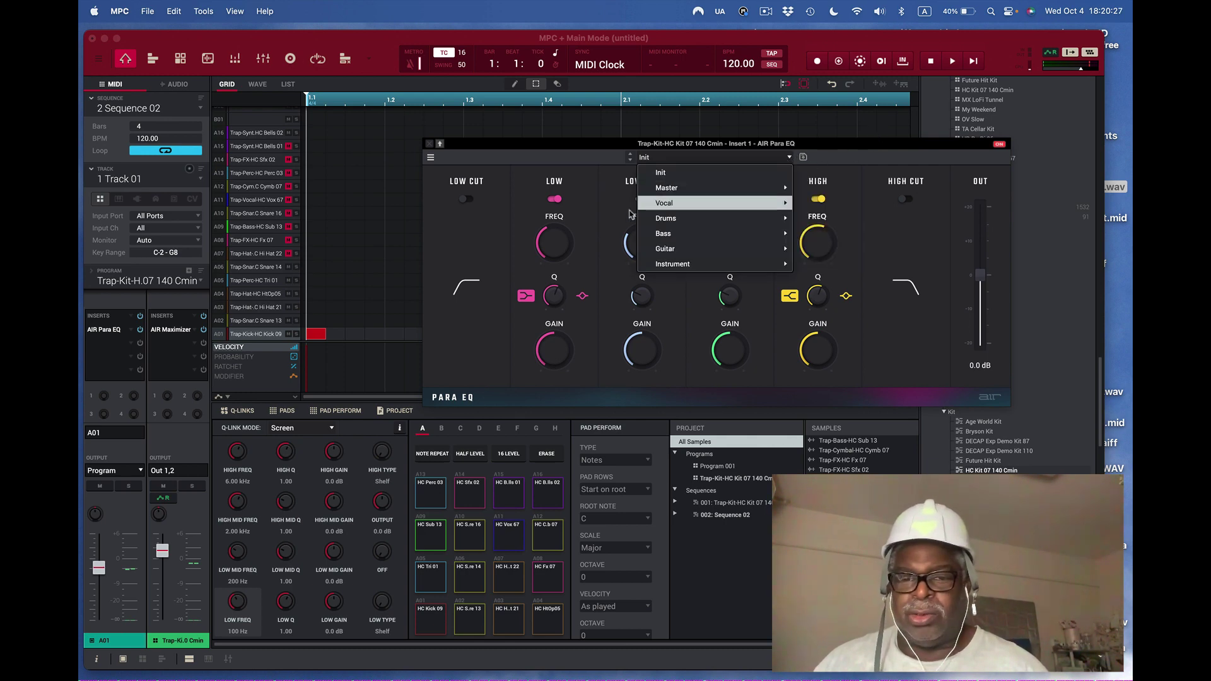
mouse_move(755, 218)
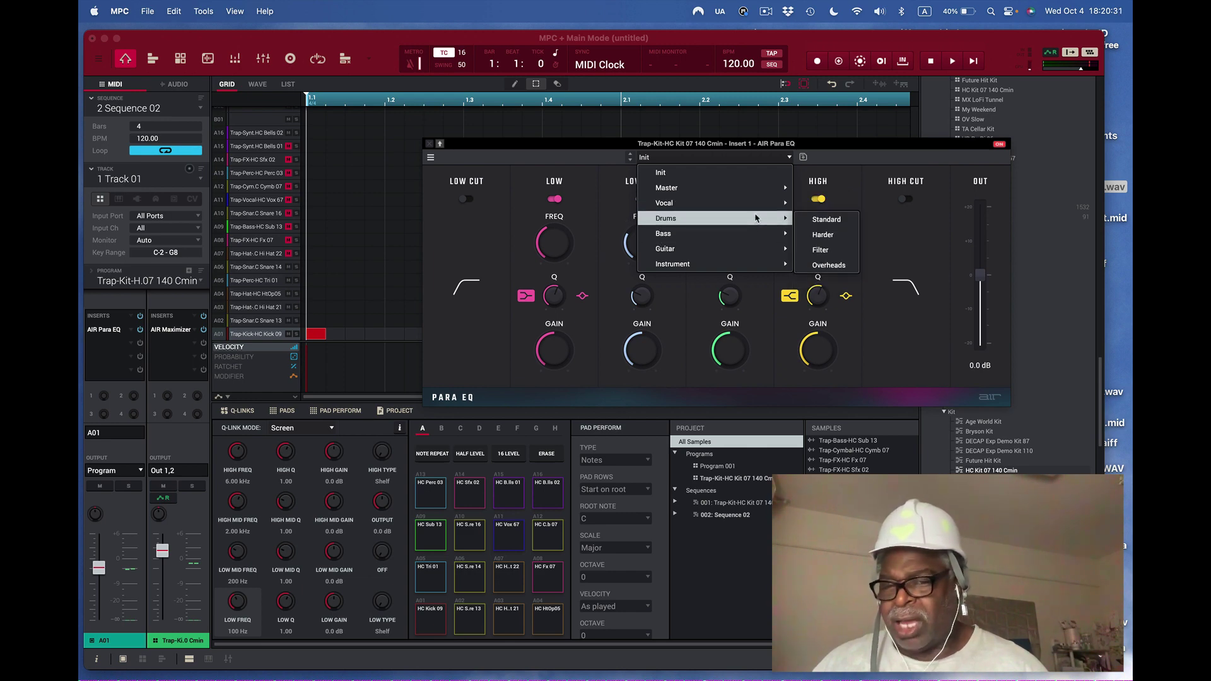
left_click(822, 237)
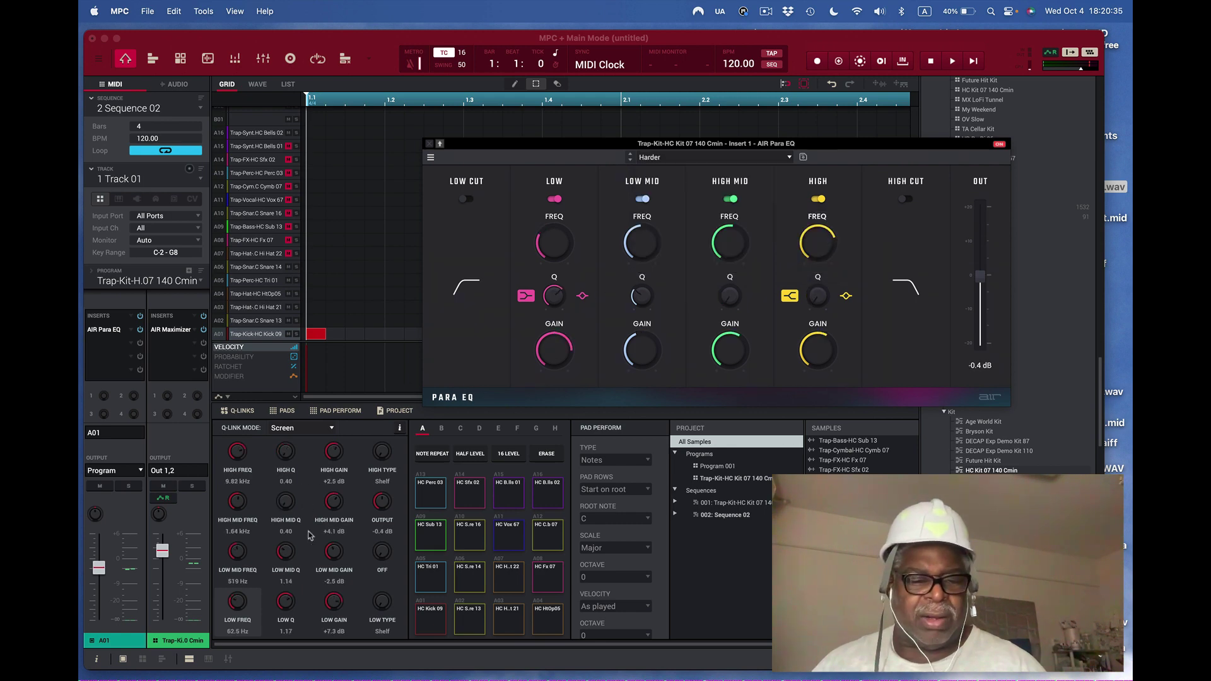
left_click(426, 627)
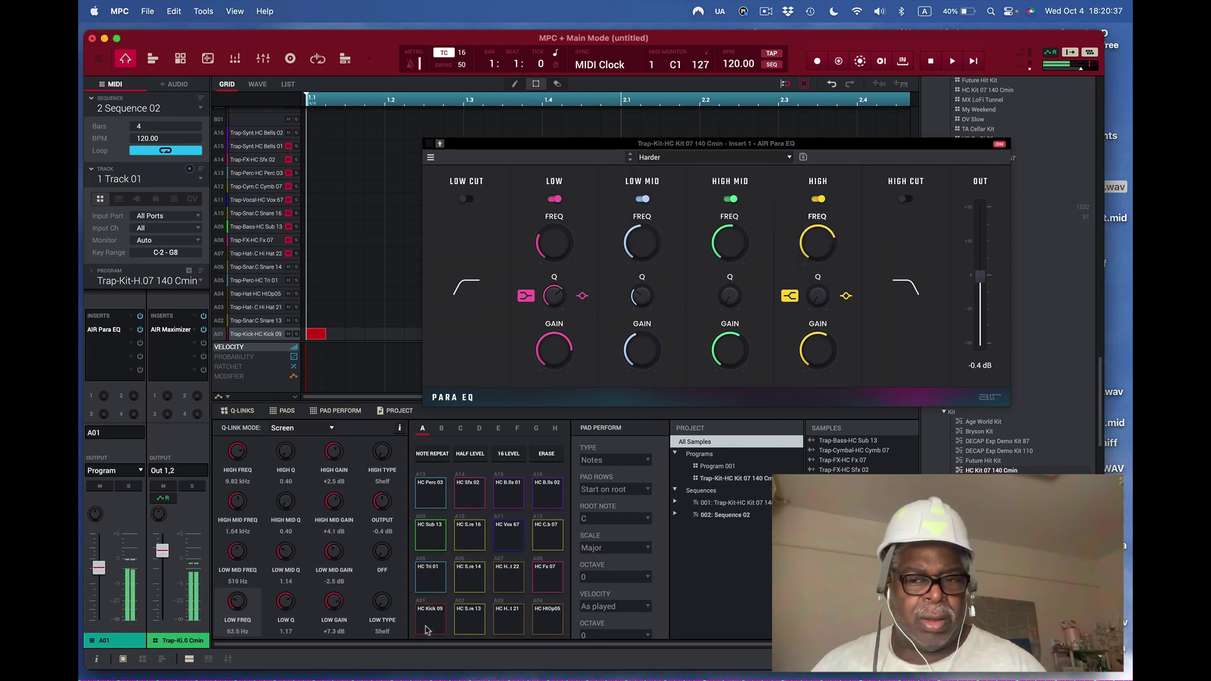
left_click(426, 627)
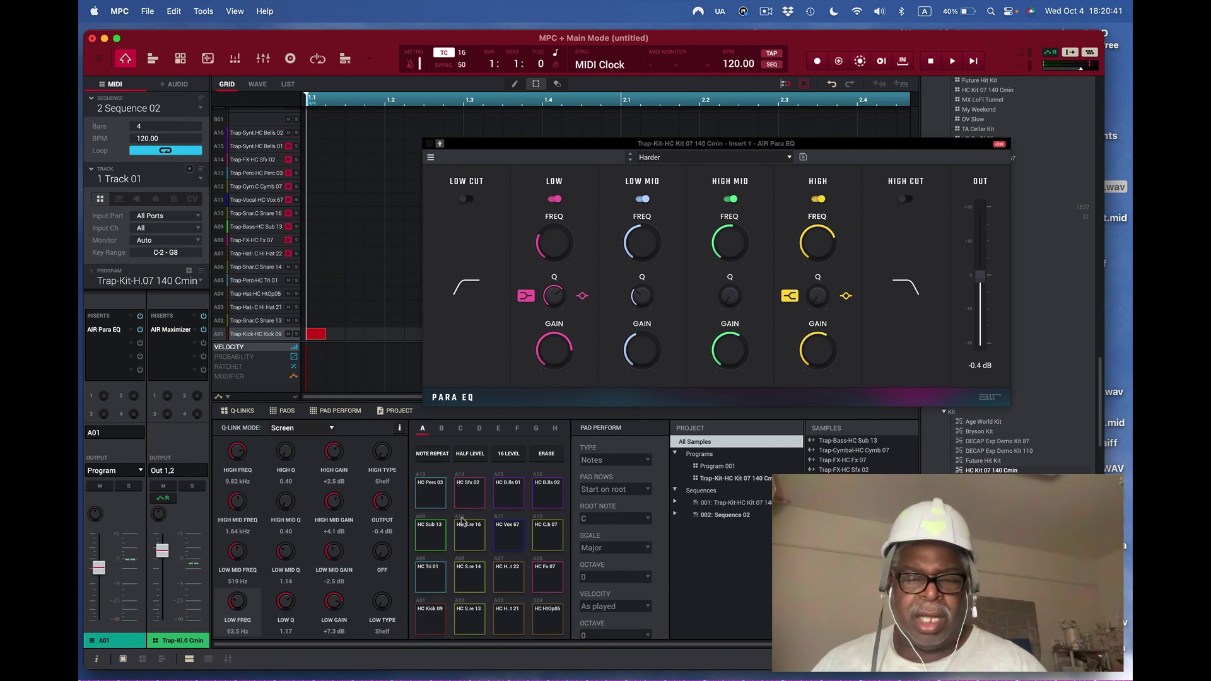
Try the Drums > Filter preset and hear the kick with it.
left_click(789, 157)
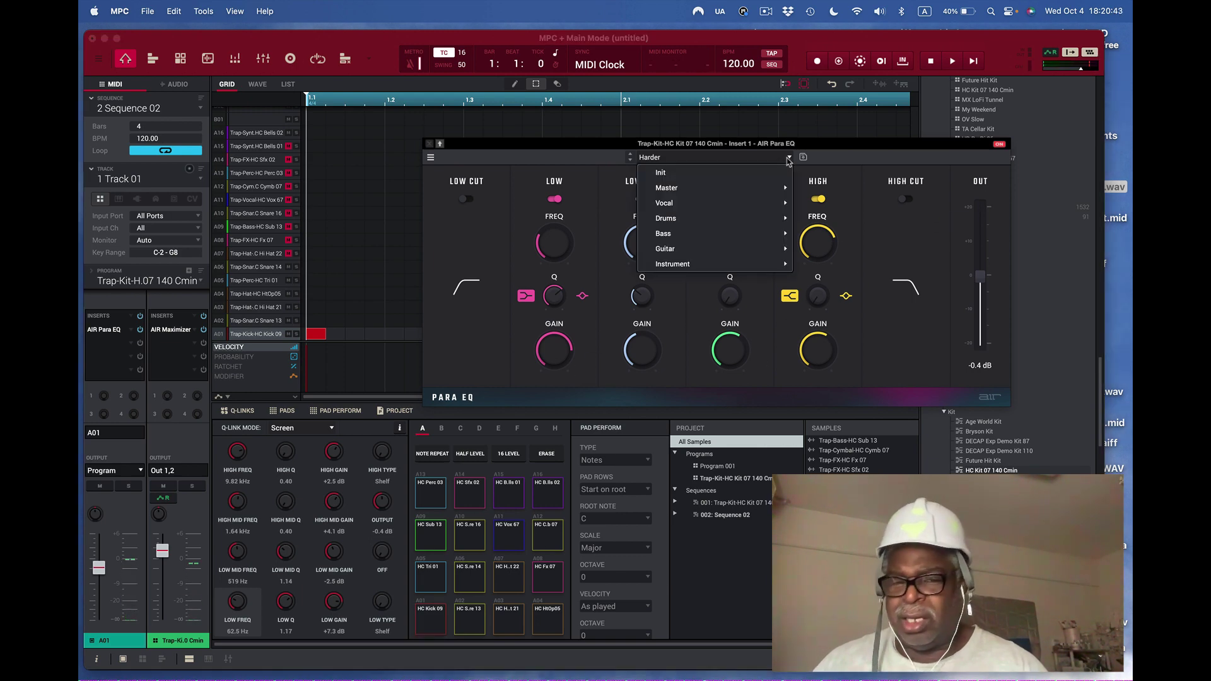
mouse_move(765, 222)
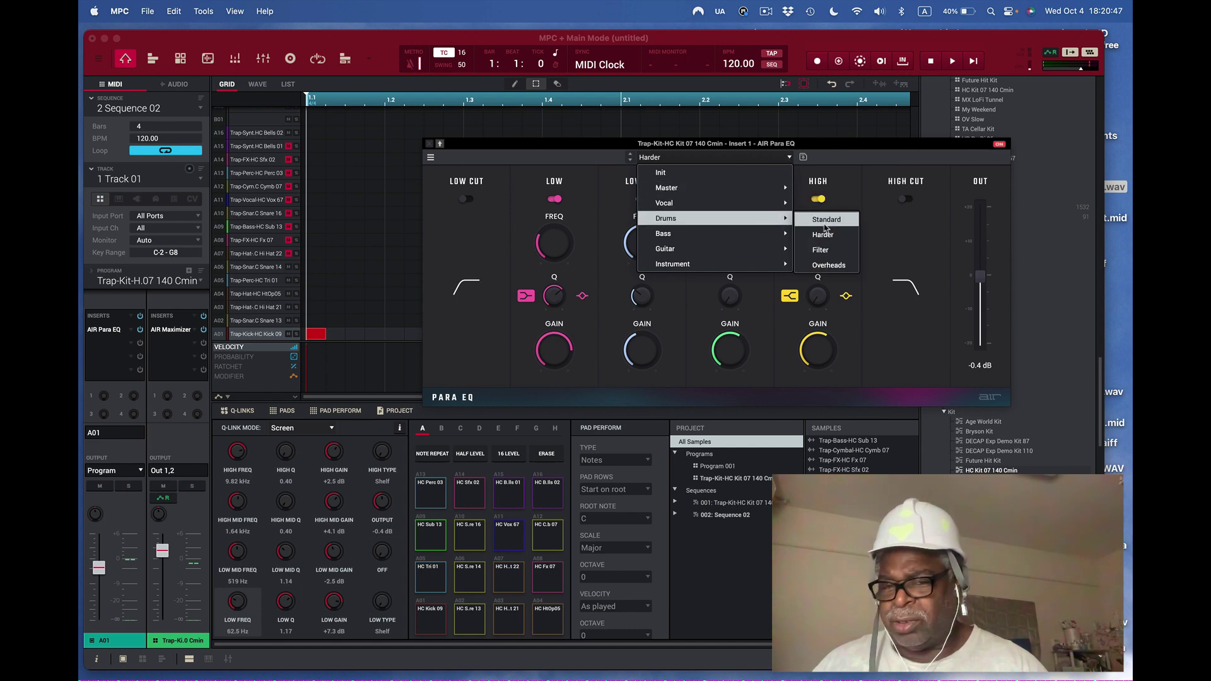
left_click(821, 250)
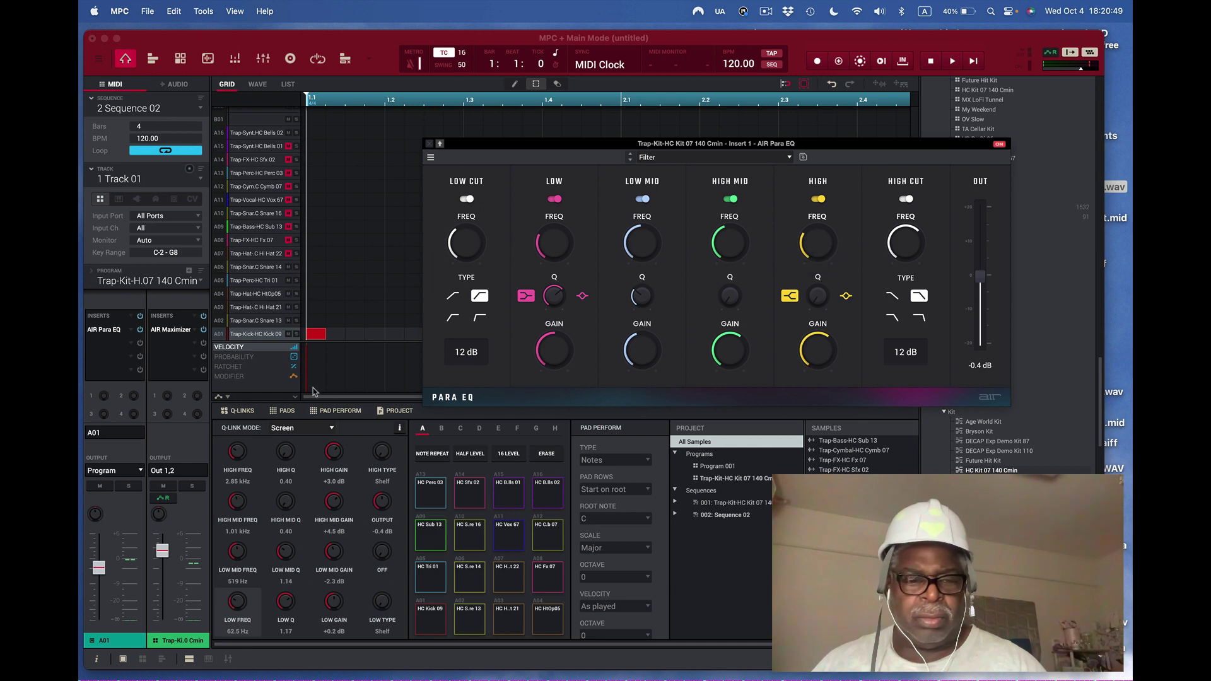
left_click(433, 623)
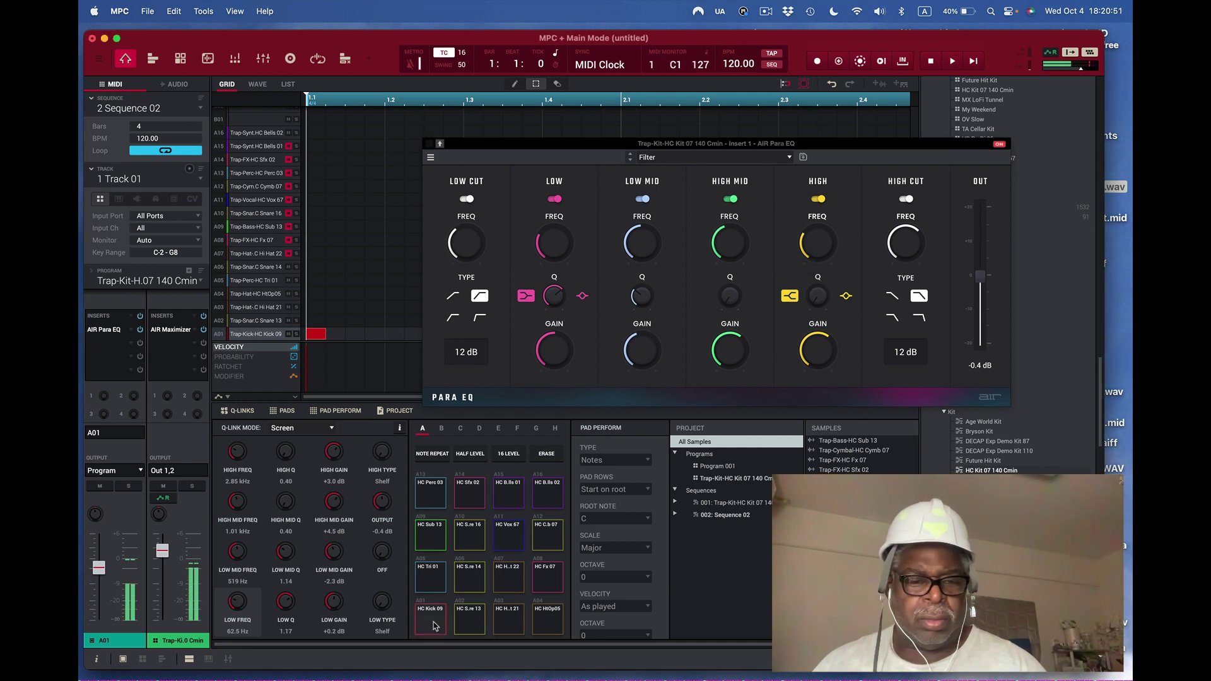
Switch back to the Drums > Harder preset and audition the kick again.
left_click(788, 159)
left_click(787, 159)
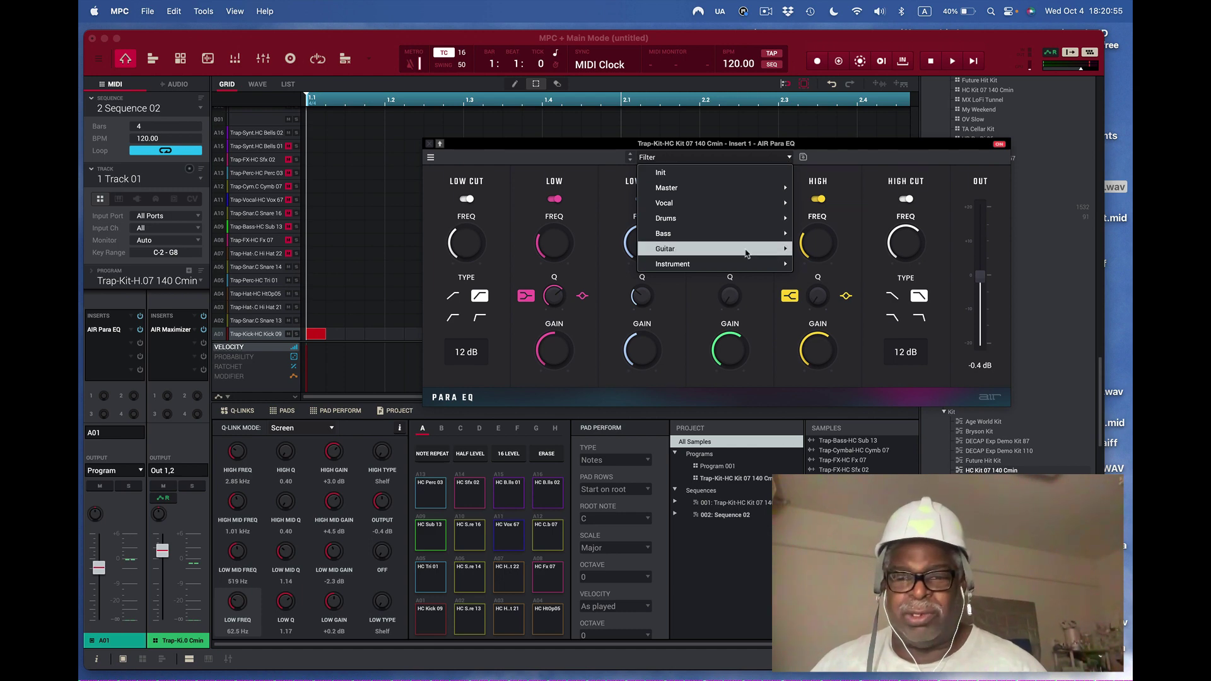
mouse_move(754, 209)
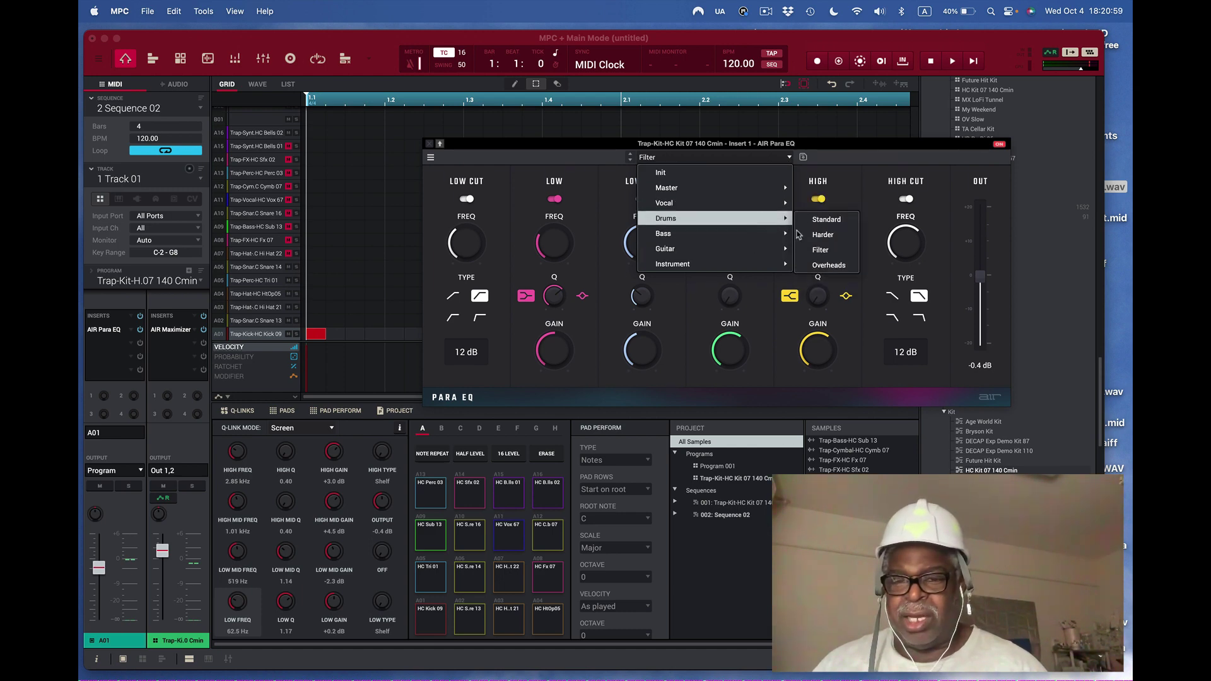
left_click(821, 234)
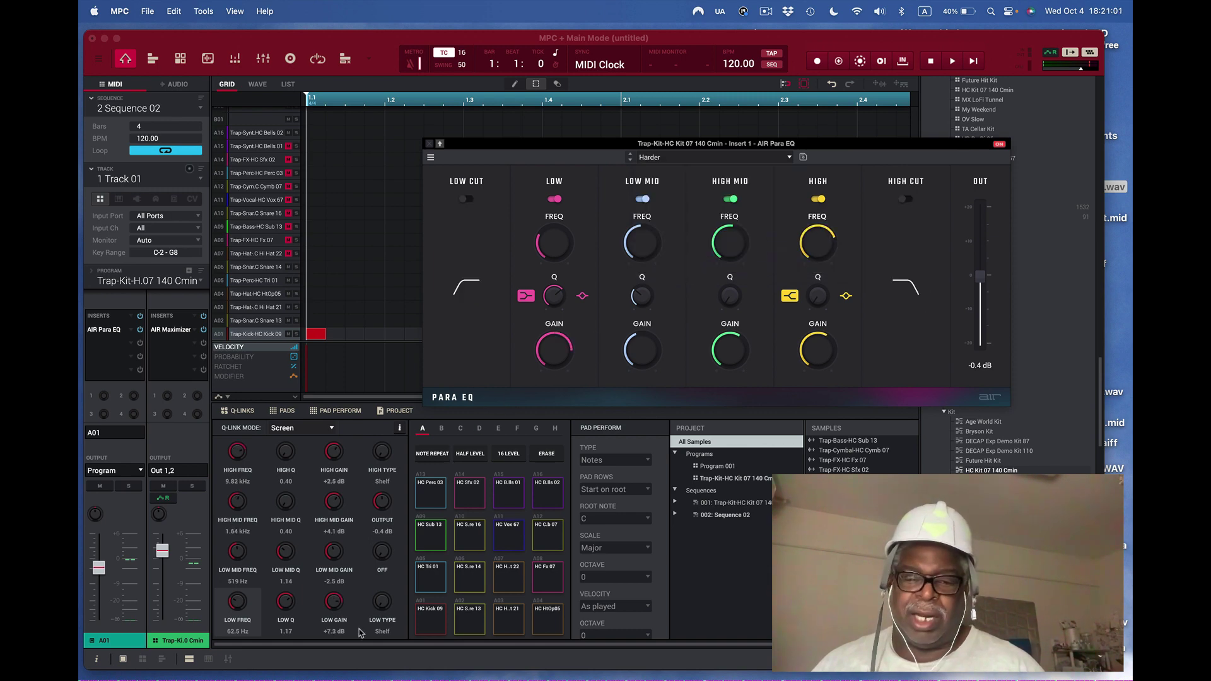
left_click(430, 626)
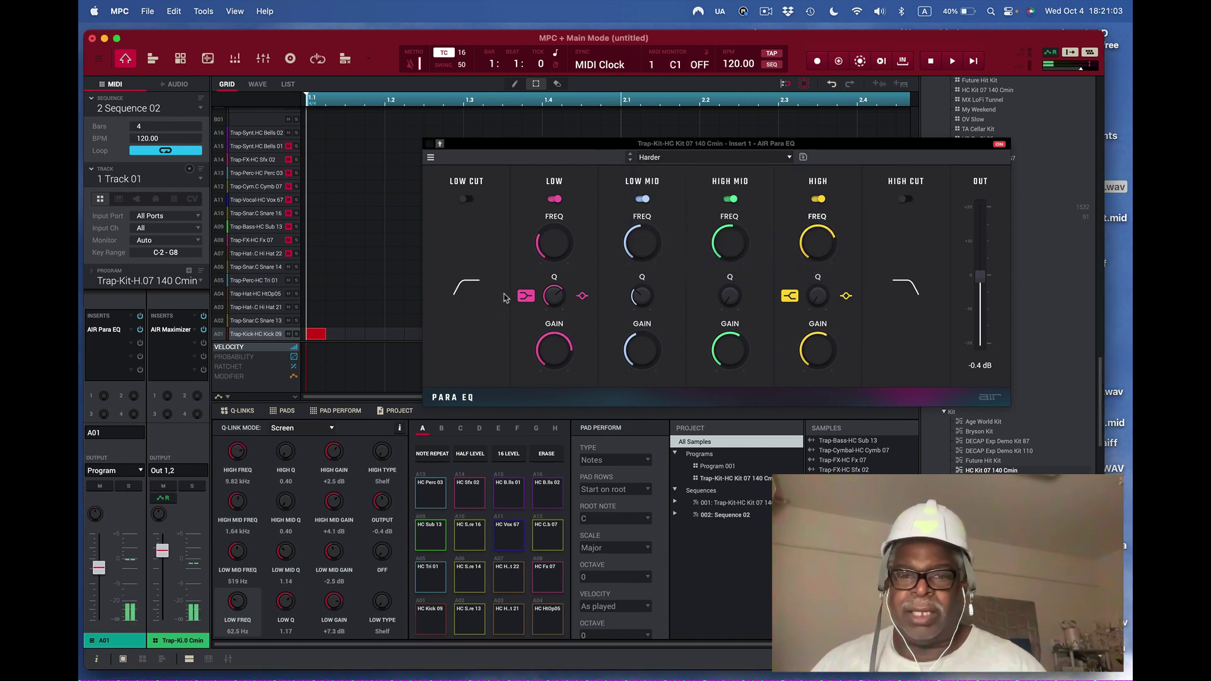
Close the EQ window, export Sequence 02 to audio, and move MPC aside to reveal Sequence 02.wav.
left_click(428, 145)
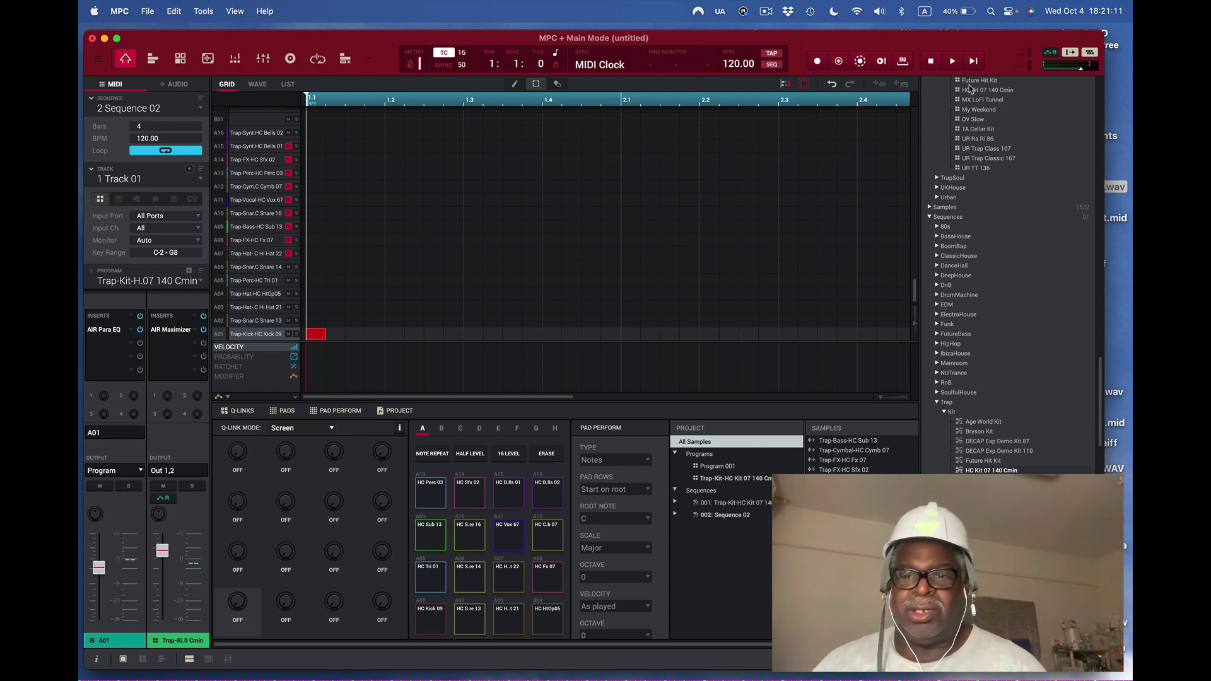
left_click(876, 85)
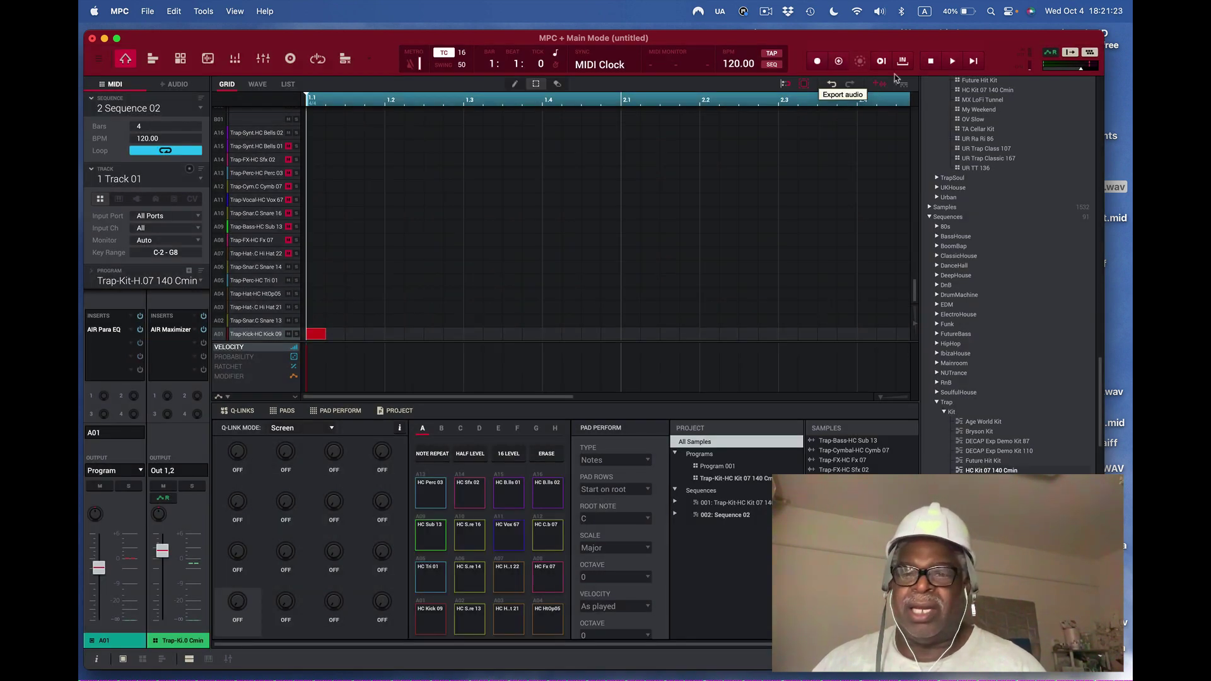
left_click_drag(973, 40, 582, 84)
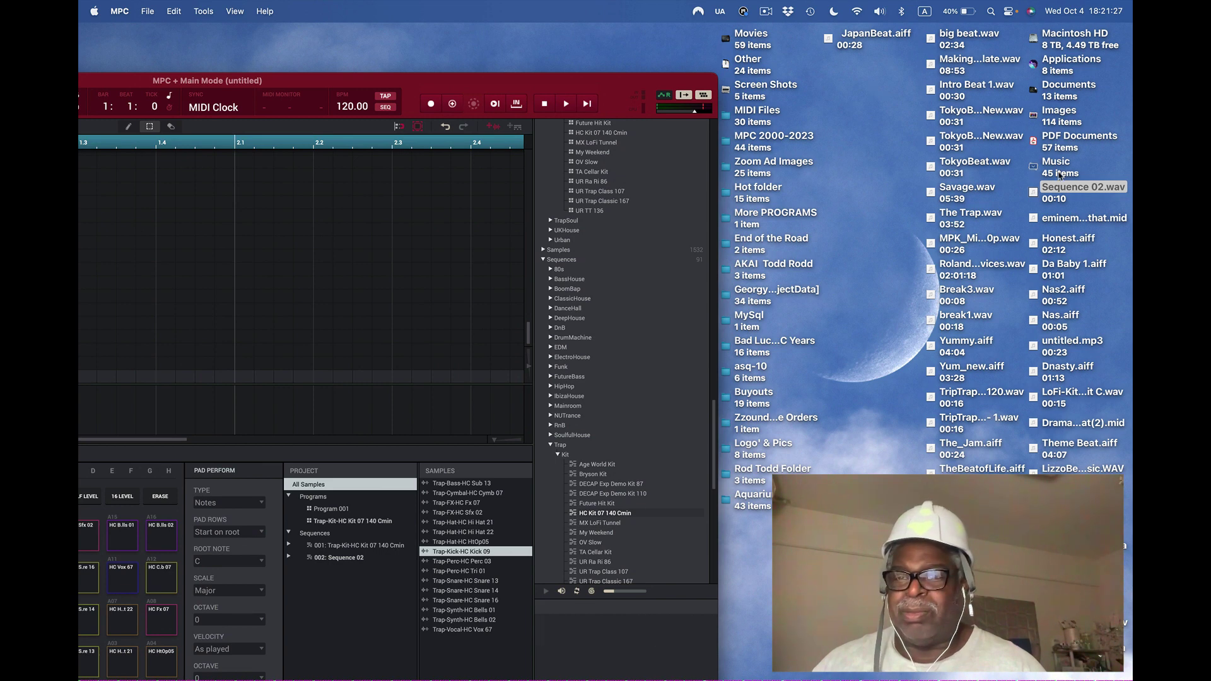
Drag a copy of the sequence audio from MPC onto the desktop as Sequence 02(2).wav.
left_click(1058, 166)
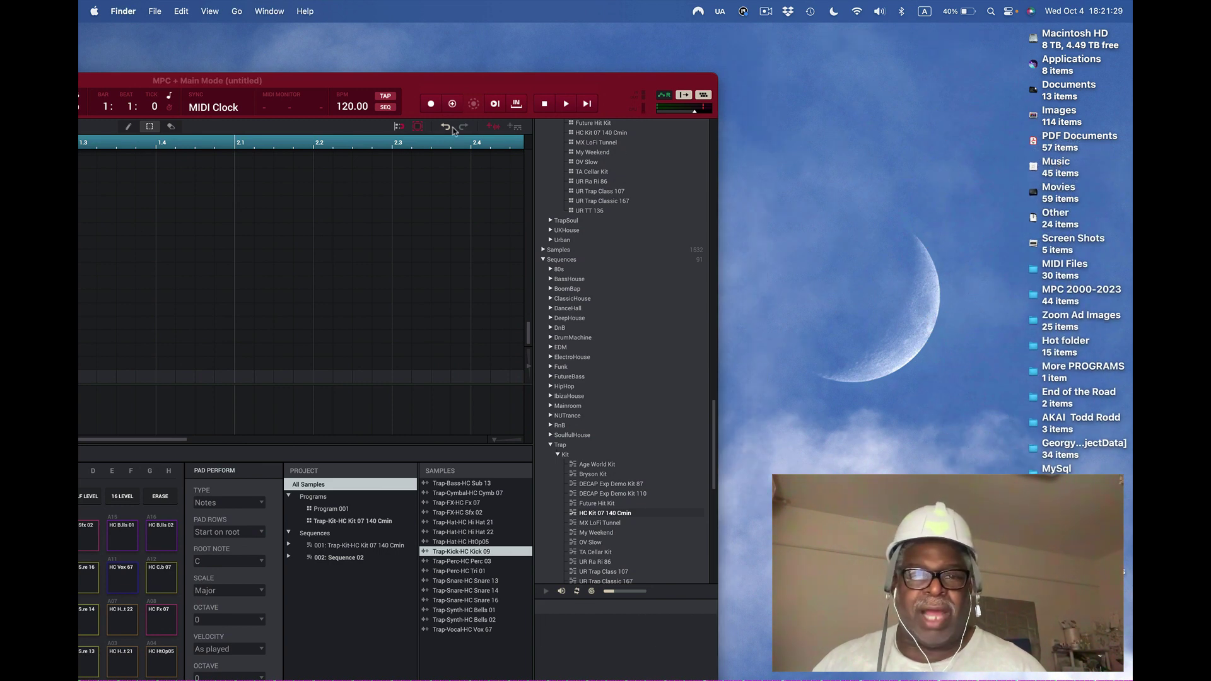
left_click(488, 130)
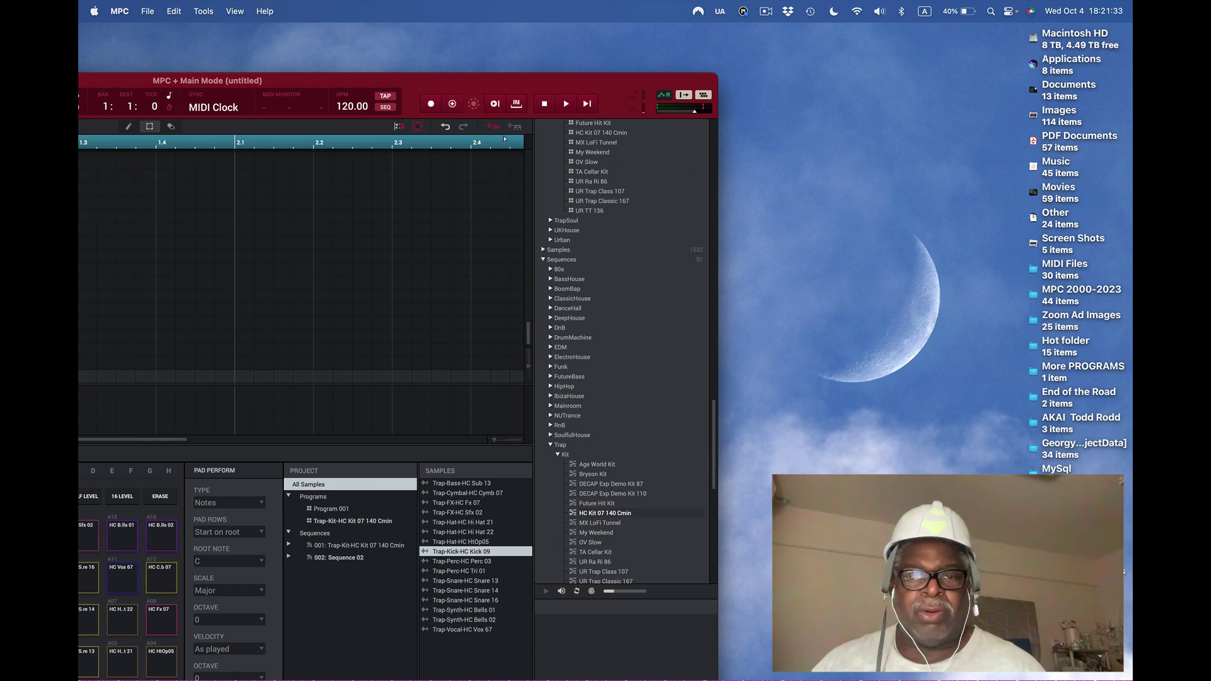
left_click_drag(493, 128, 855, 217)
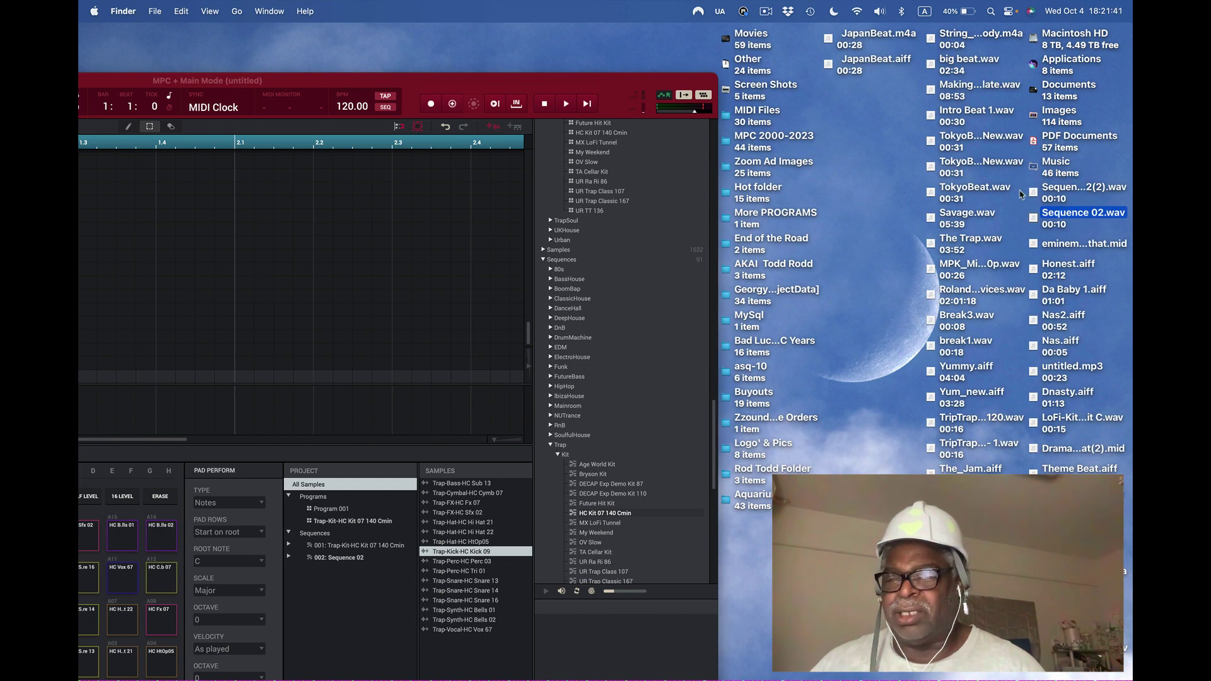
Open Sequence 02(2).wav in QuickTime Player, play then pause it, and return to MPC.
left_click(1032, 192)
right_click(1032, 192)
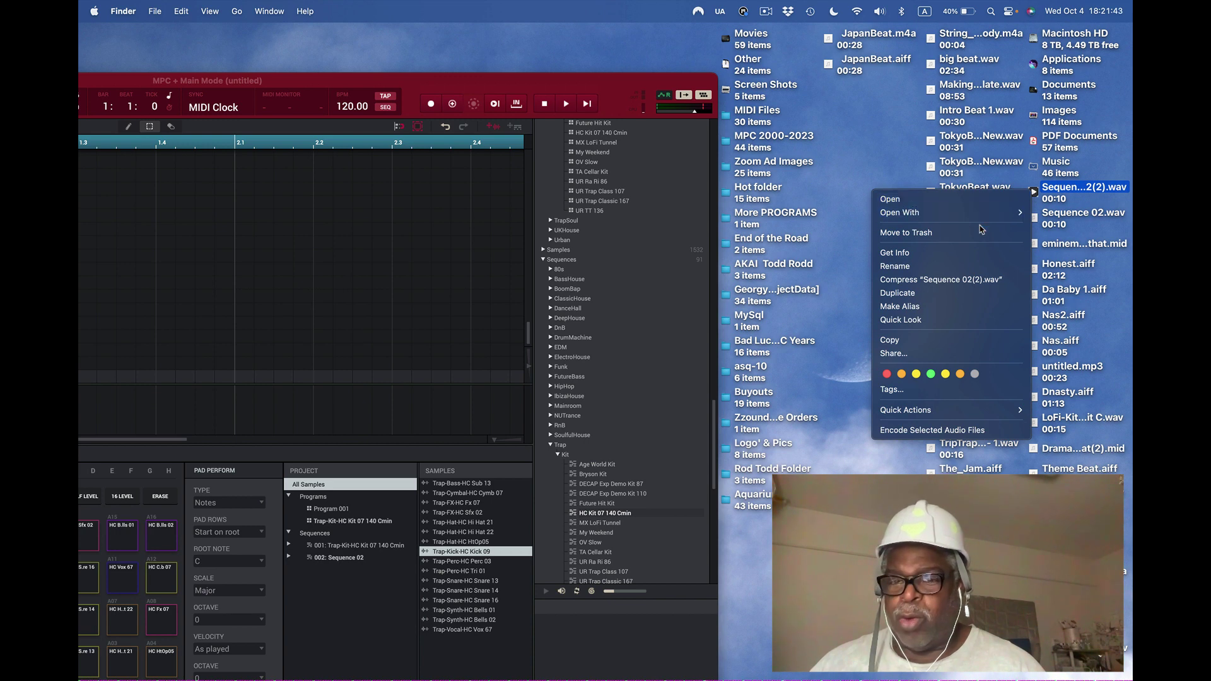
mouse_move(1005, 214)
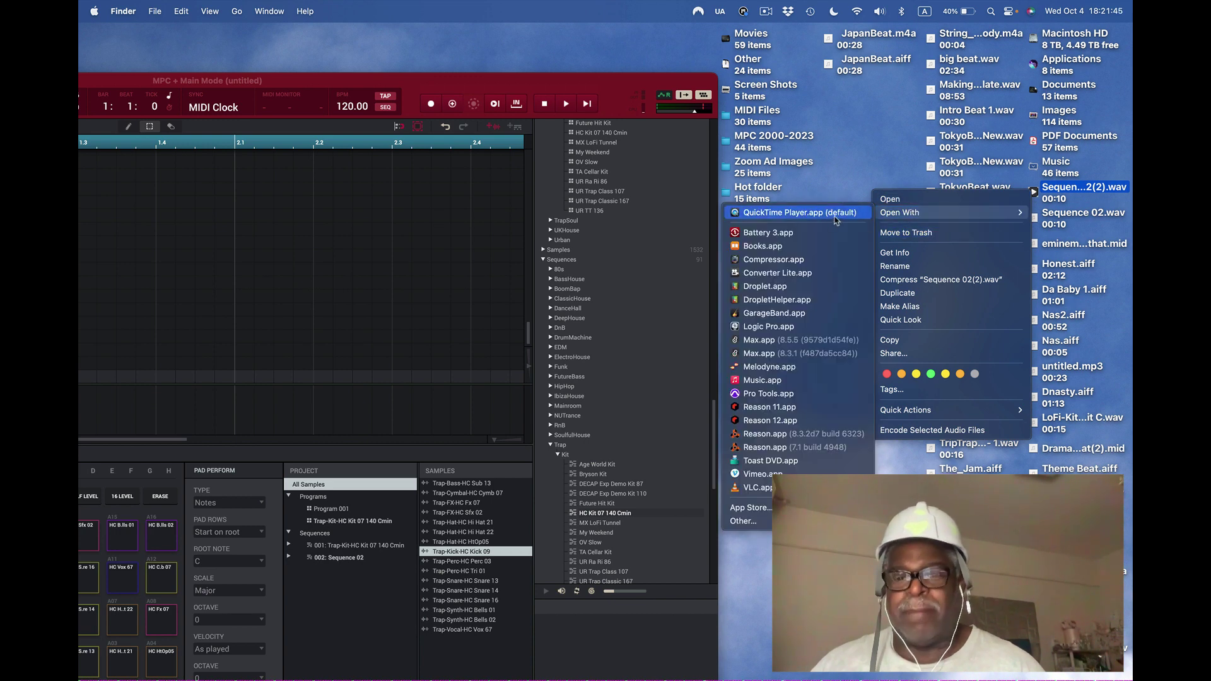
left_click(800, 212)
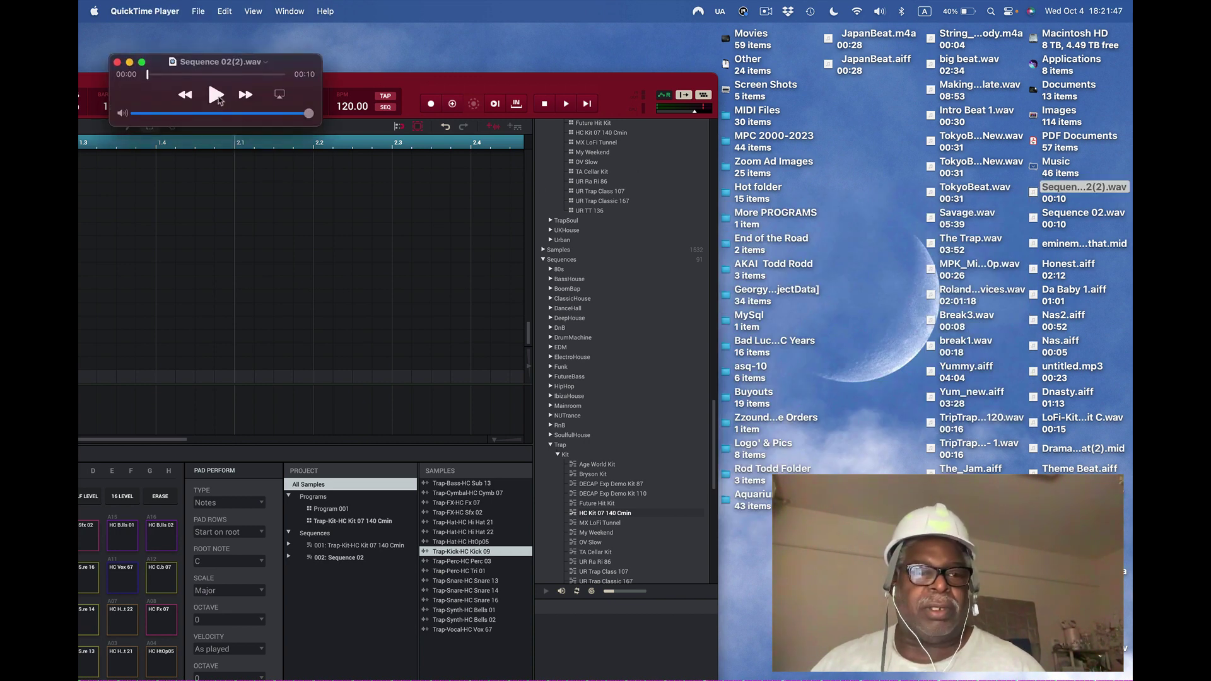
left_click(215, 95)
left_click(216, 95)
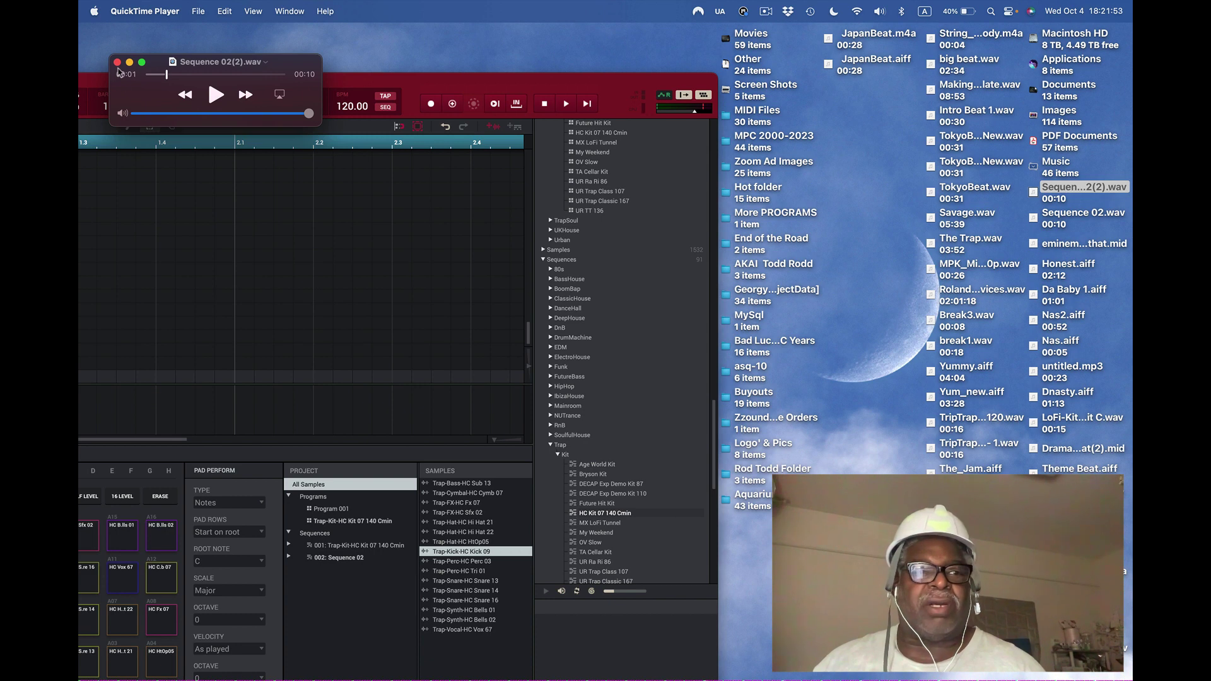
left_click(454, 104)
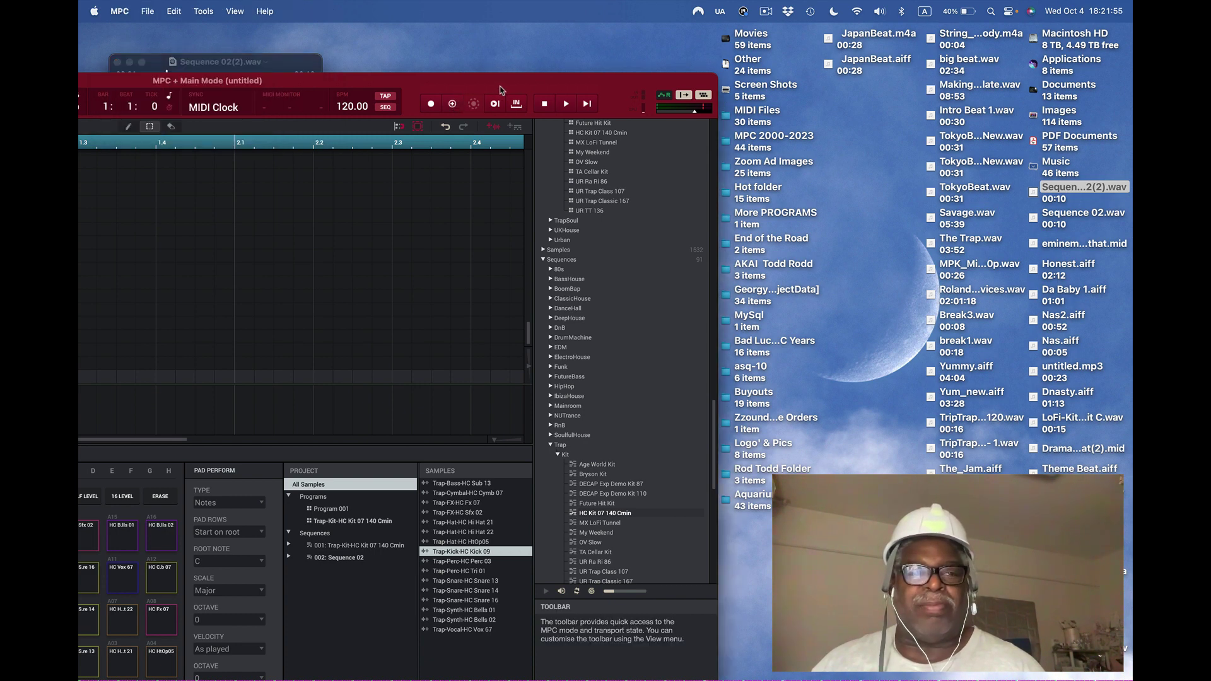
Enlarge MPC, drag Sequence 02(2).wav from the desktop into the Samples list, and select it.
double_click(483, 82)
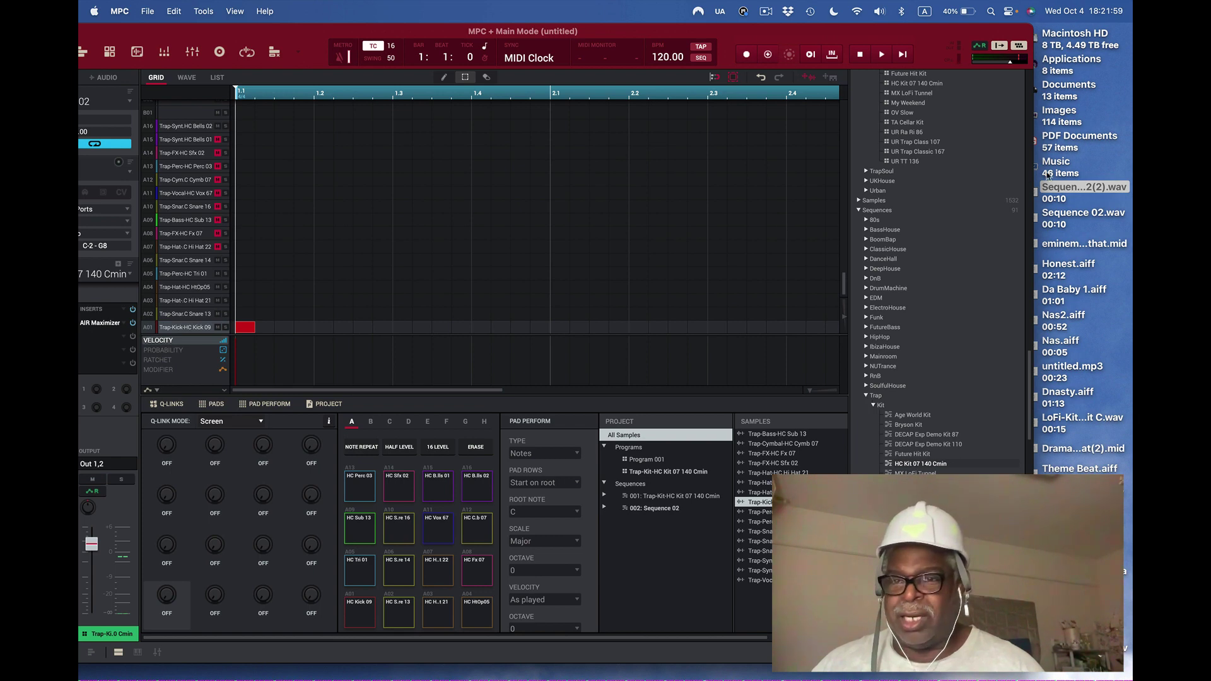
left_click_drag(914, 33, 882, 33)
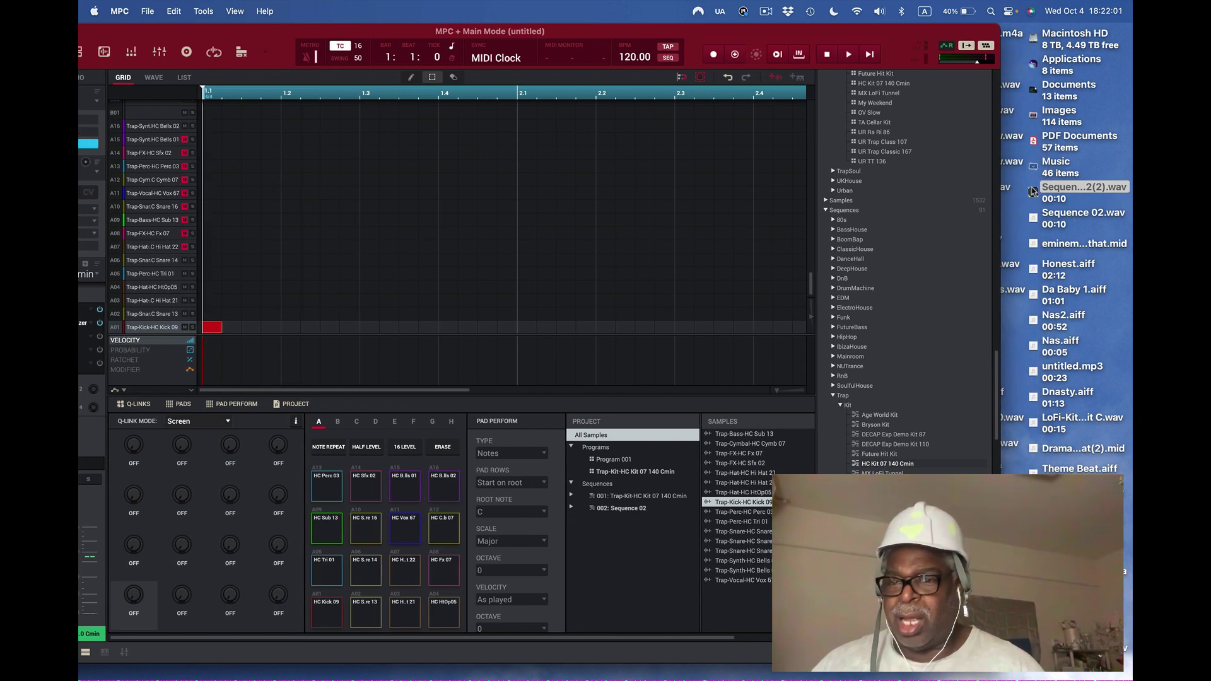
left_click_drag(1034, 192, 747, 600)
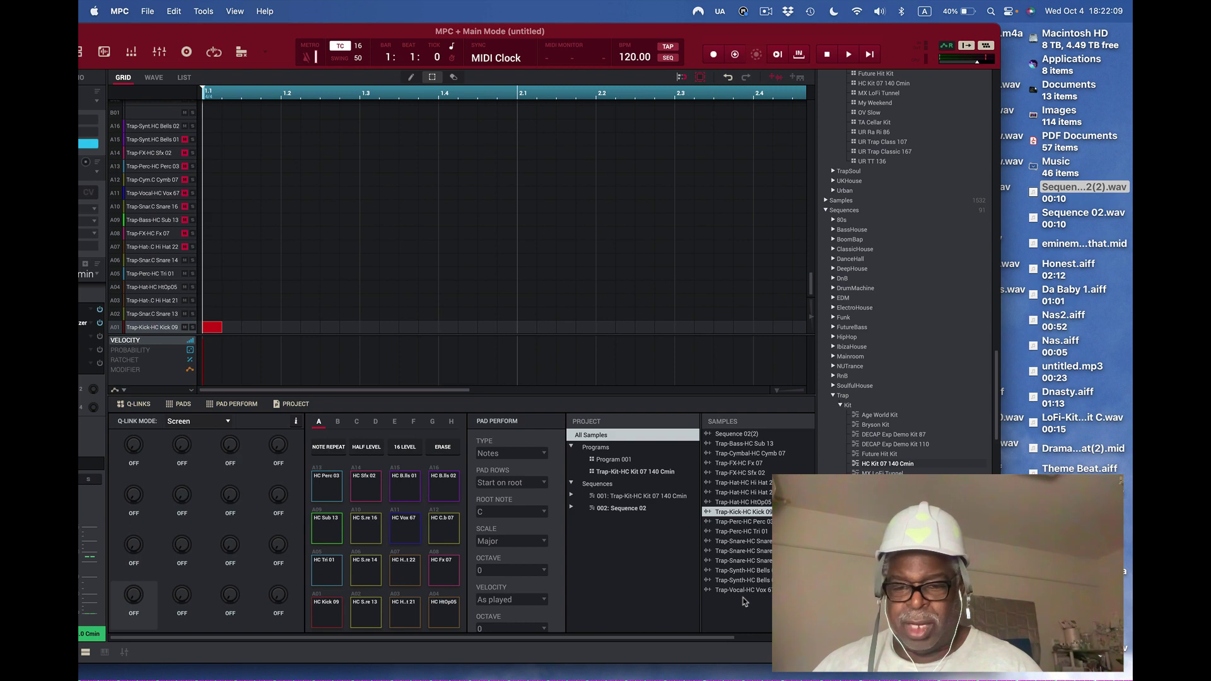
left_click(736, 435)
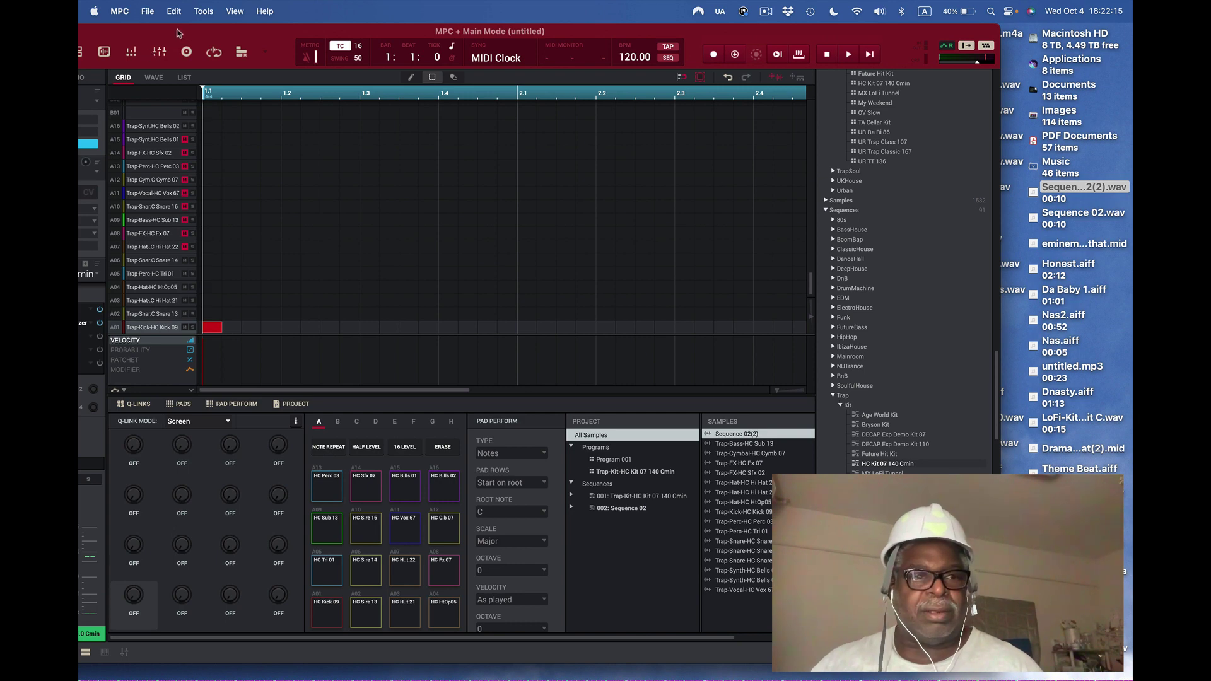
left_click_drag(175, 32, 268, 35)
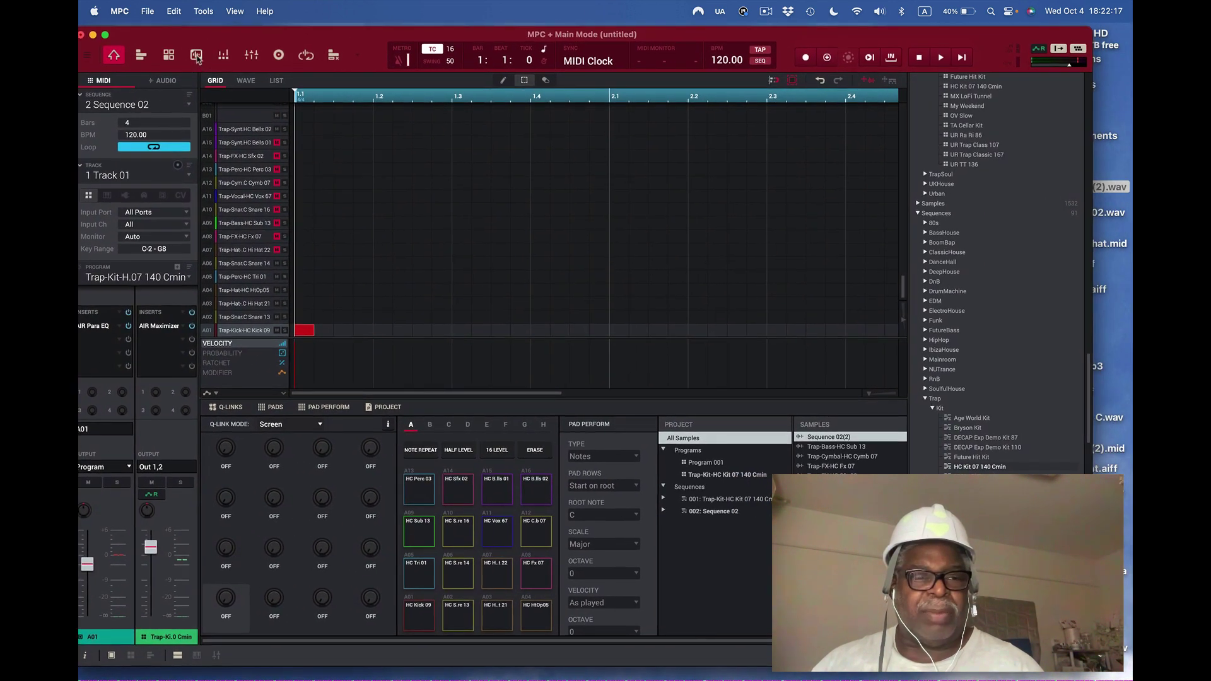
In Sample Edit, drag the end marker to 15994 just past the kick and choose Discard.
left_click(196, 55)
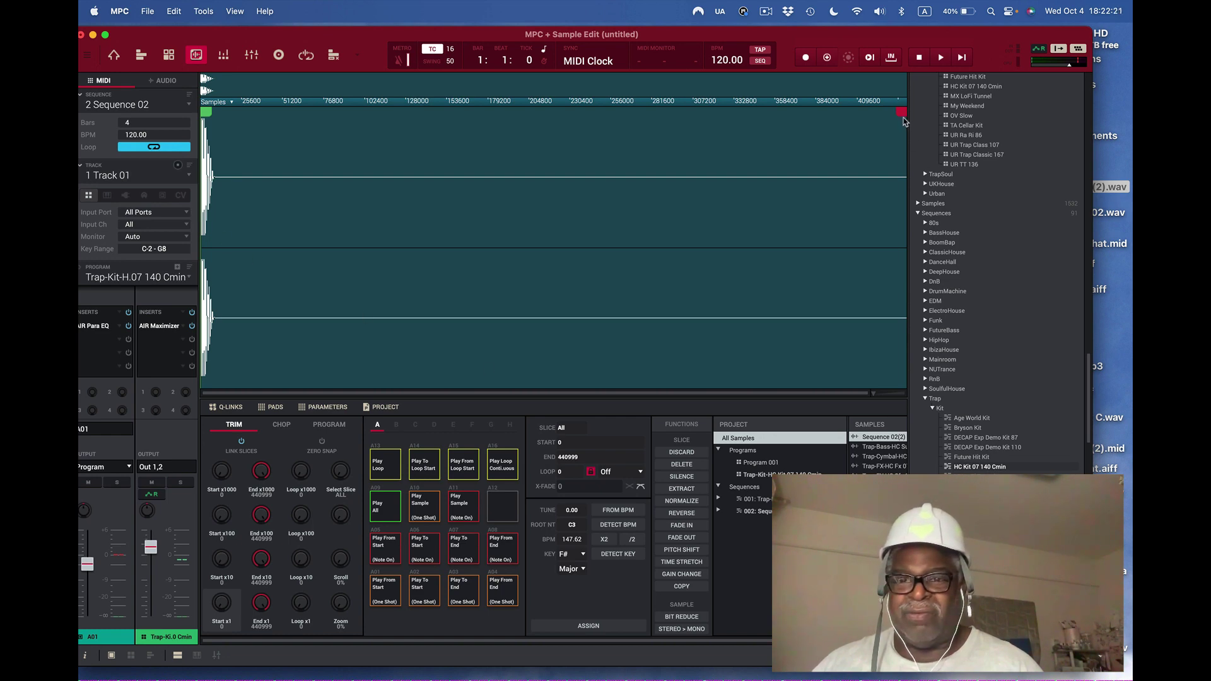
left_click_drag(903, 121, 221, 122)
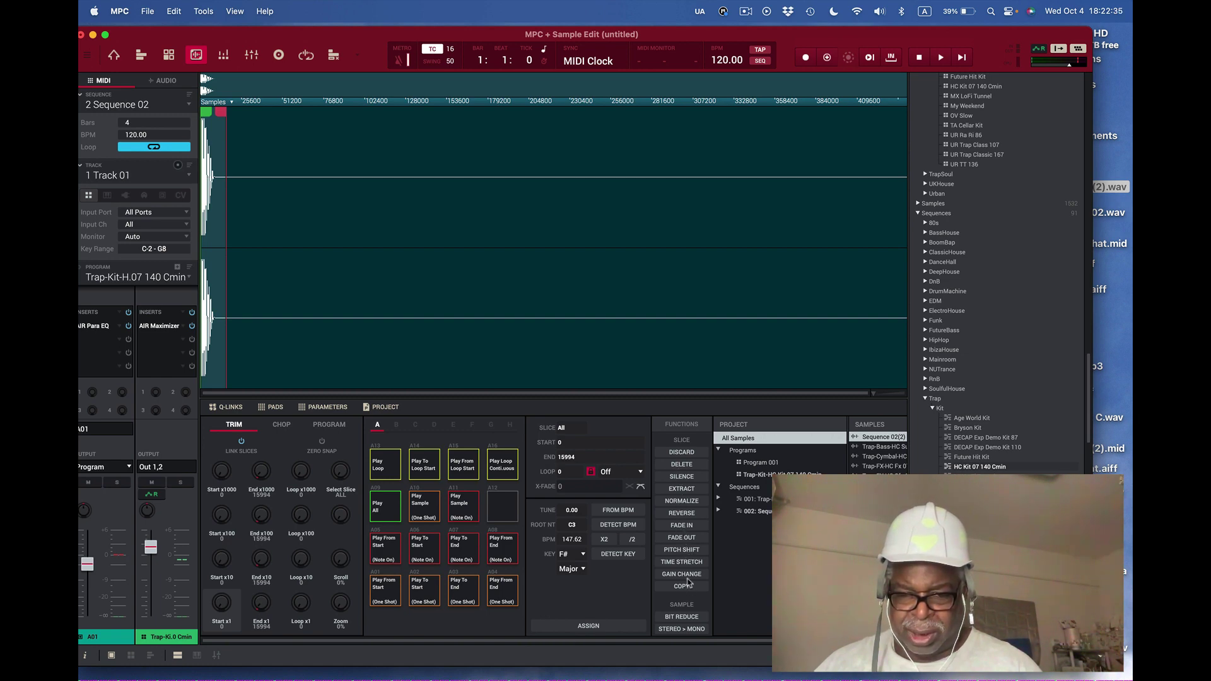
left_click(687, 453)
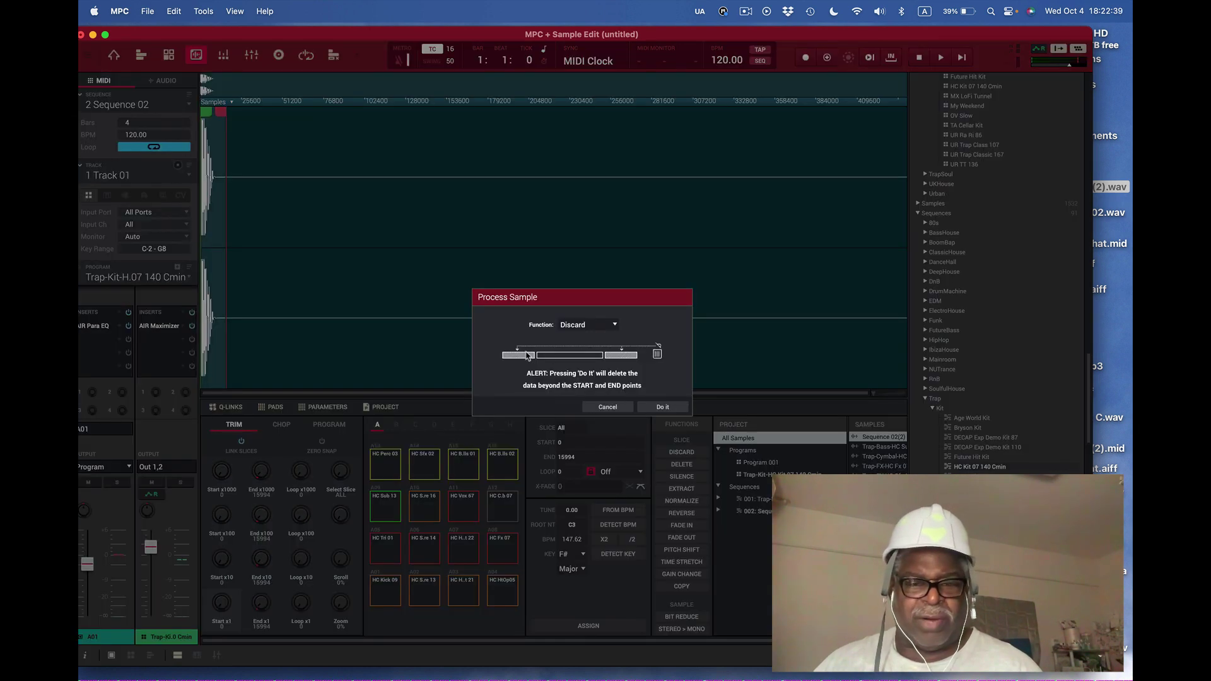
Apply Discard to trim the sample to the kick (END 15993), audition it repeatedly, then choose Normalize.
left_click(667, 409)
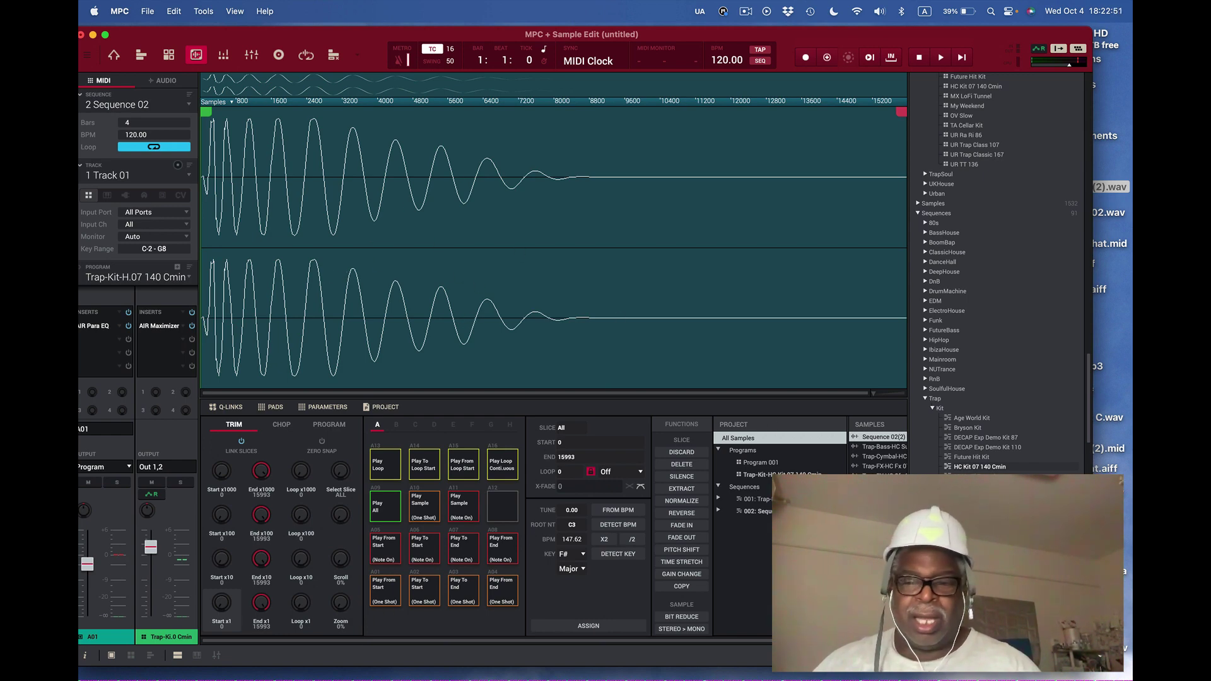
left_click(389, 599)
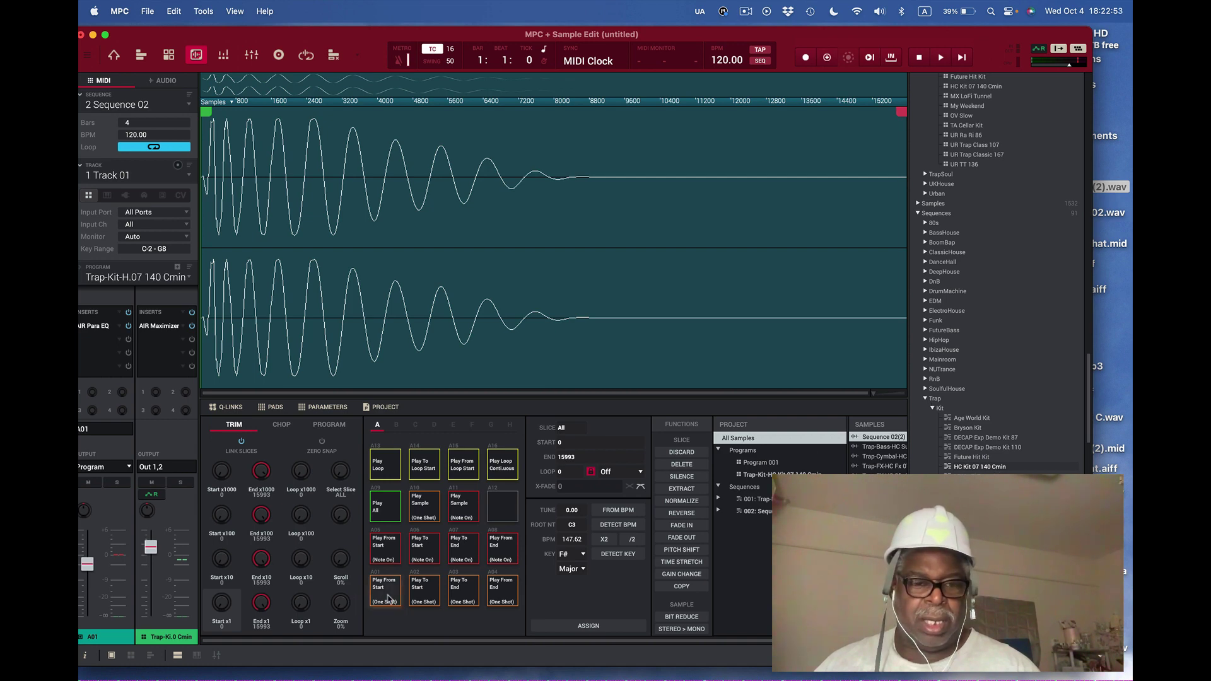
left_click(389, 599)
left_click(389, 599)
left_click(388, 599)
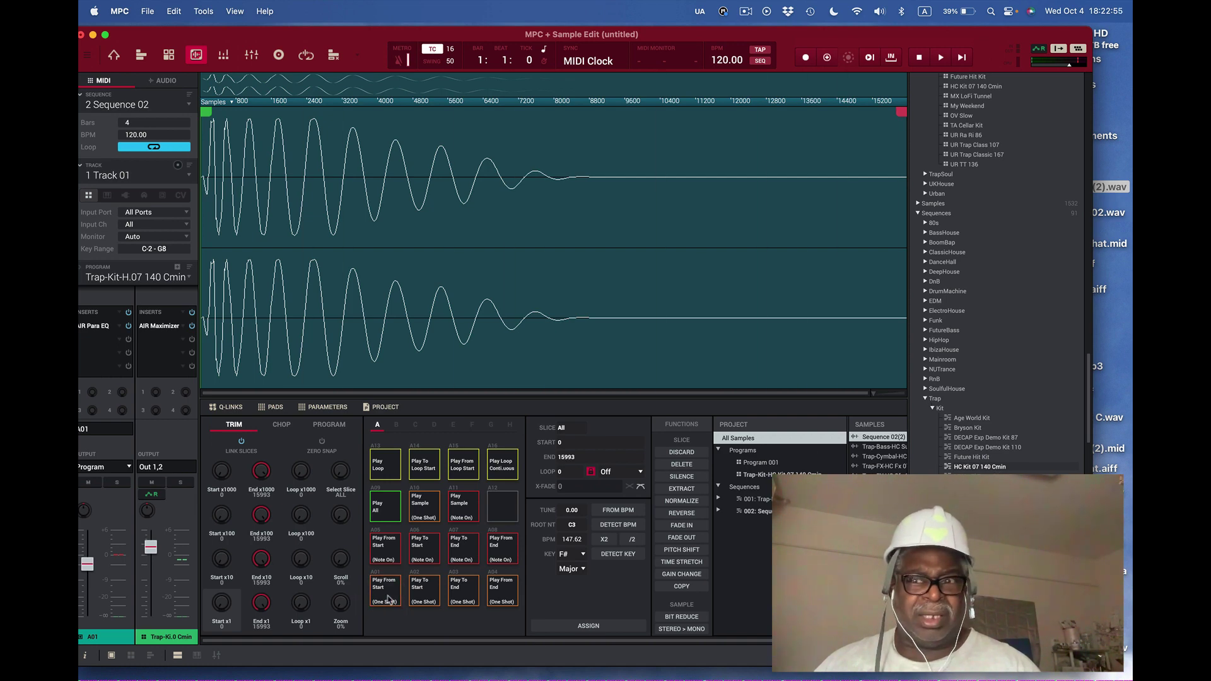
left_click(389, 599)
left_click(389, 599)
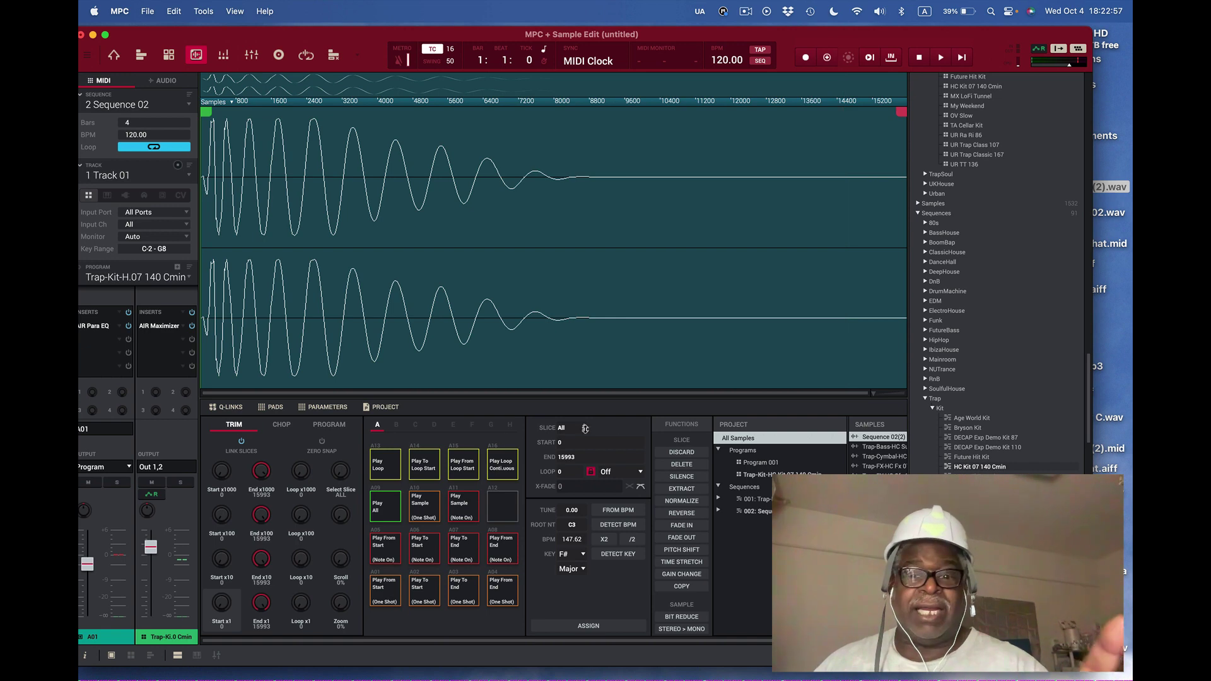
left_click(691, 502)
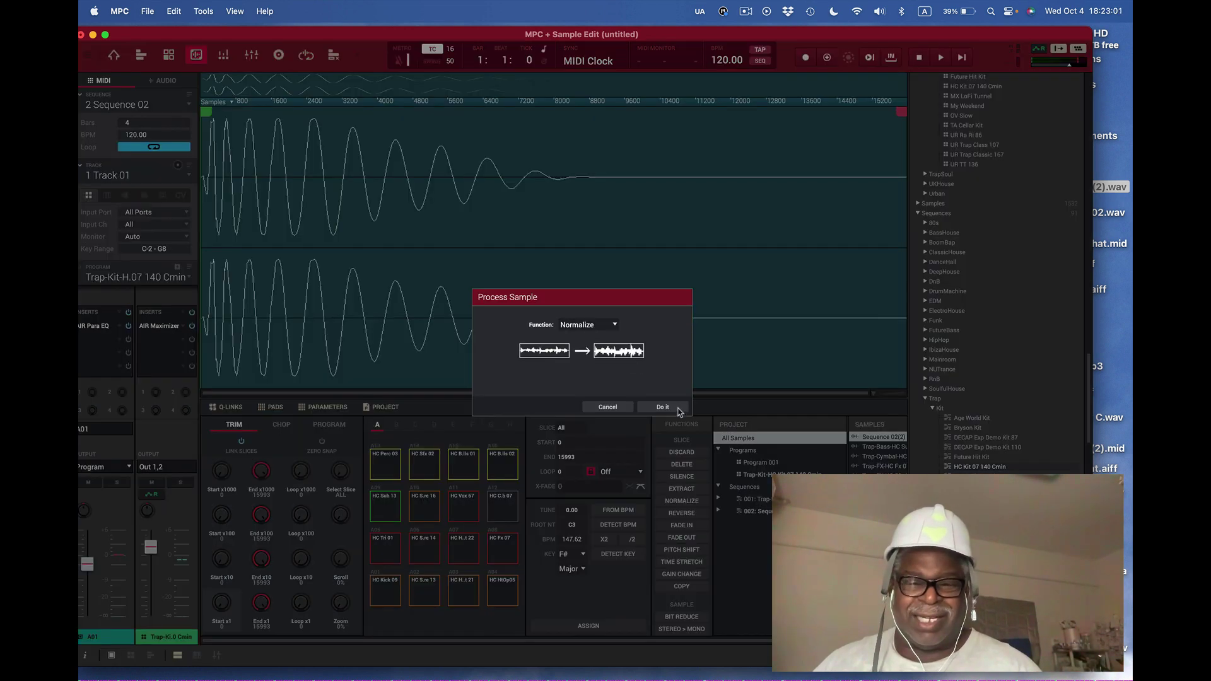
Apply Normalize to the trimmed Sequence 02(2) kick and audition it on pad A01.
left_click(672, 410)
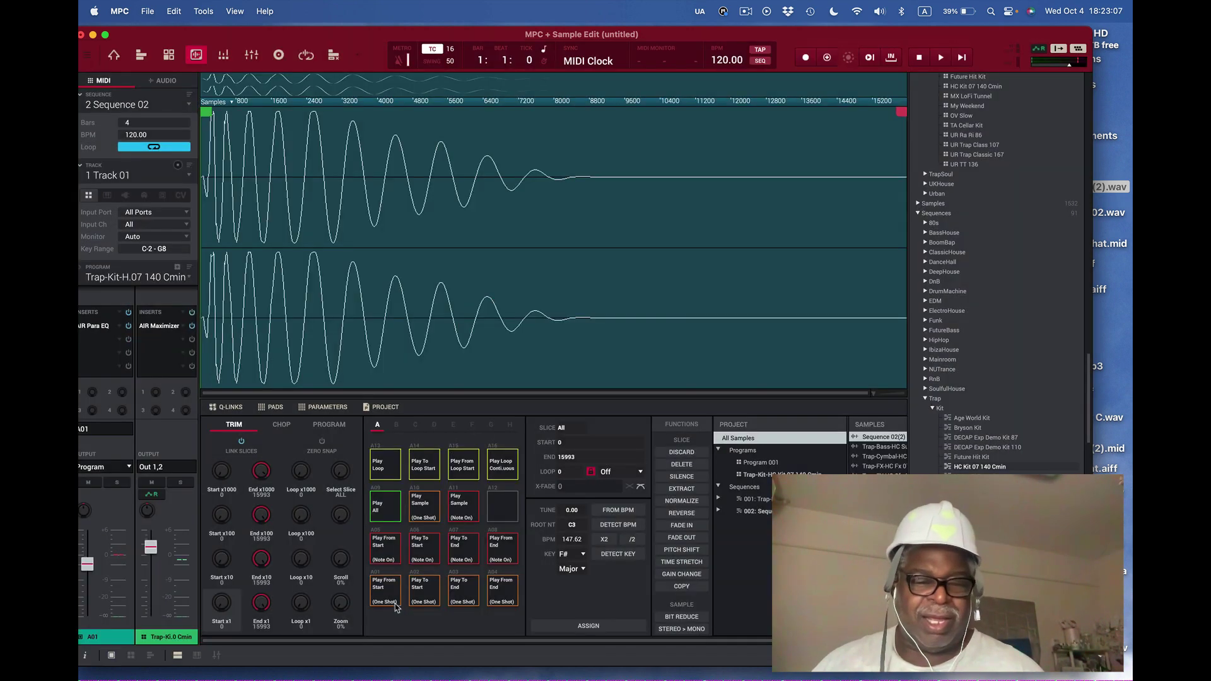
left_click(376, 591)
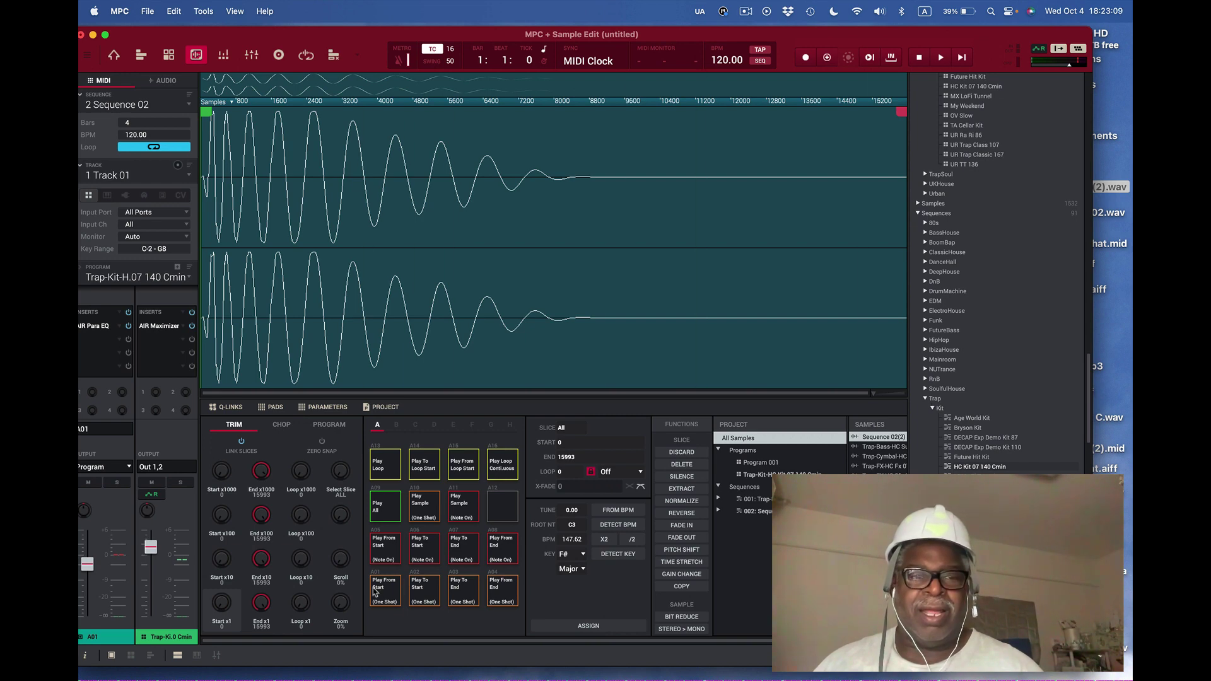